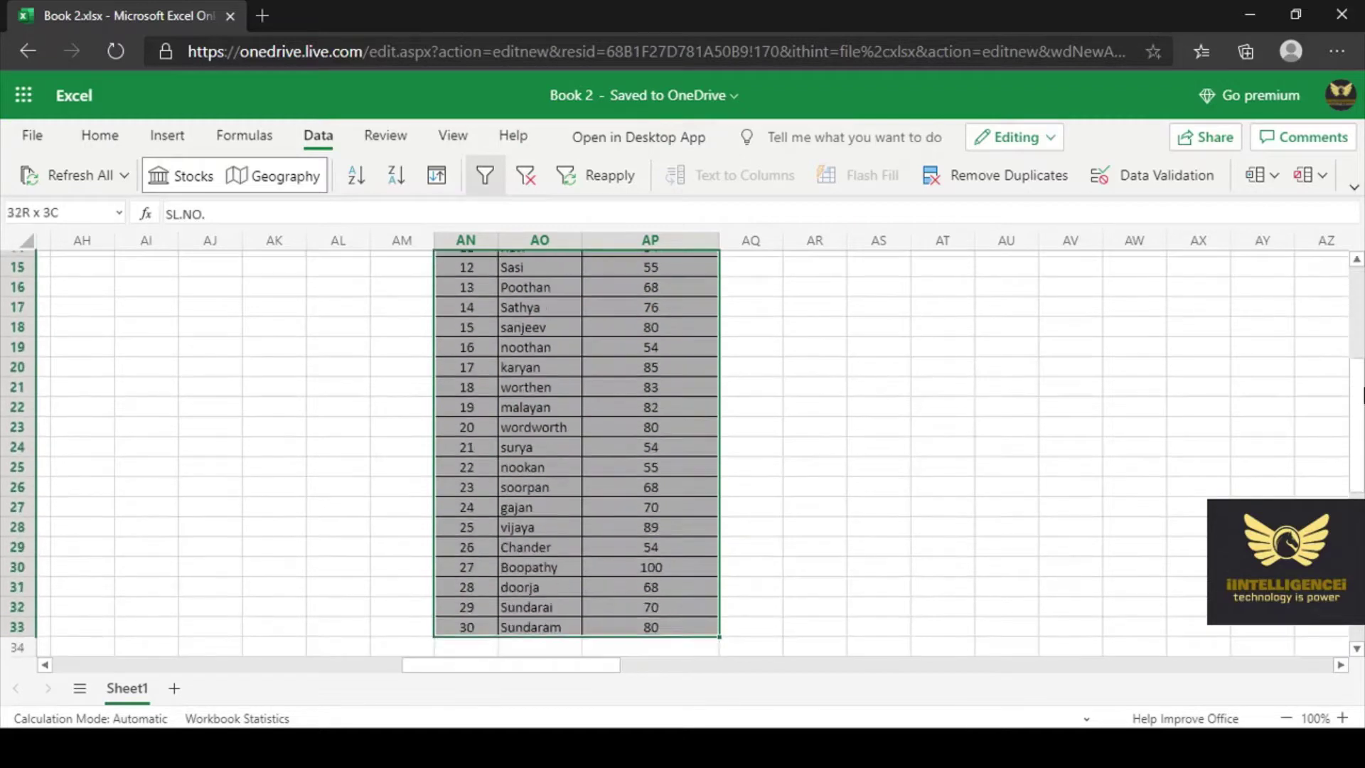
# Select the marks table in cells AN3:AP33, including its header row, and copy it.
pyautogui.hotkey('shift', 'Up')
pyautogui.hotkey('shift', 'Up')
pyautogui.hotkey('shift', 'Up')
pyautogui.hotkey('shift', 'Up')
pyautogui.hotkey('shift', 'Up')
pyautogui.hotkey('shift', 'Up')
pyautogui.hotkey('shift', 'Up')
pyautogui.hotkey('shift', 'Up')
pyautogui.hotkey('shift', 'Up')
pyautogui.hotkey('shift', 'Up')
pyautogui.hotkey('shift', 'Up')
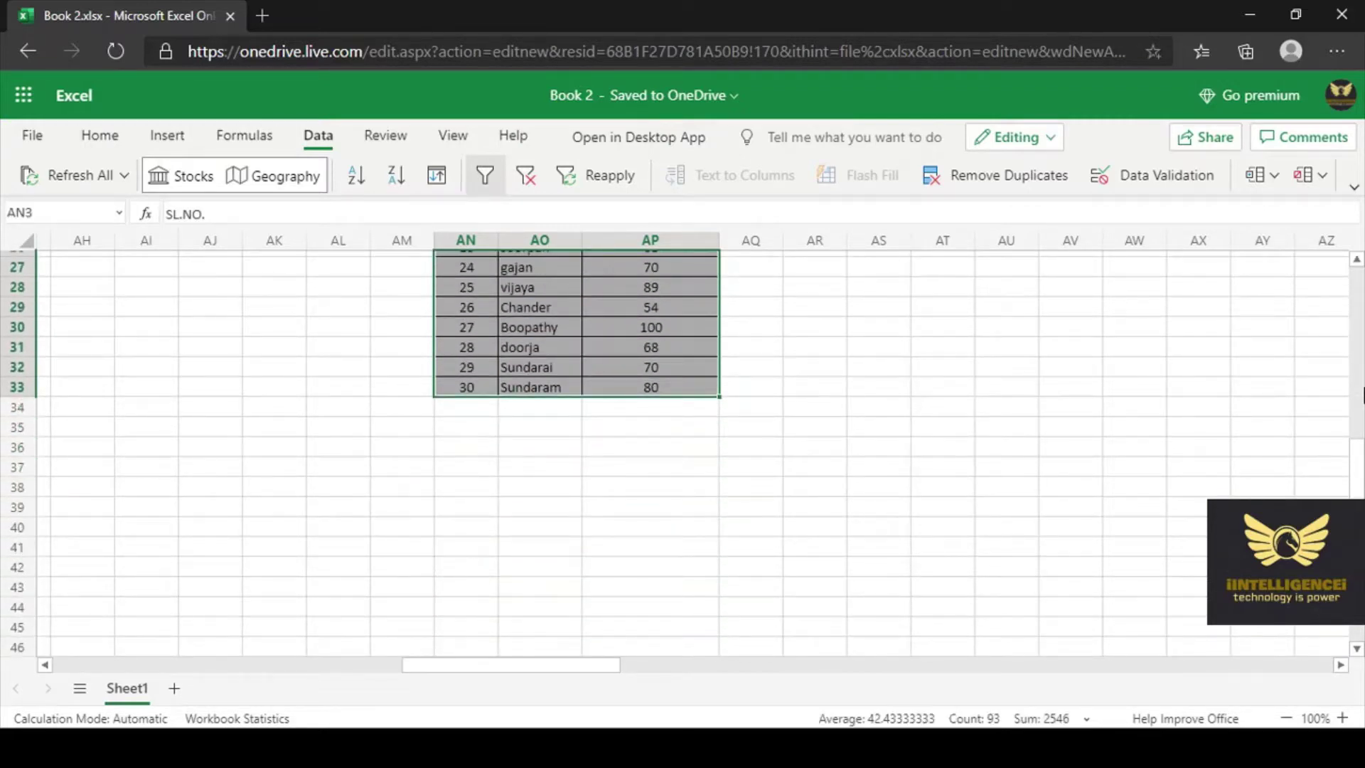
pyautogui.hotkey('ctrl', 'c')
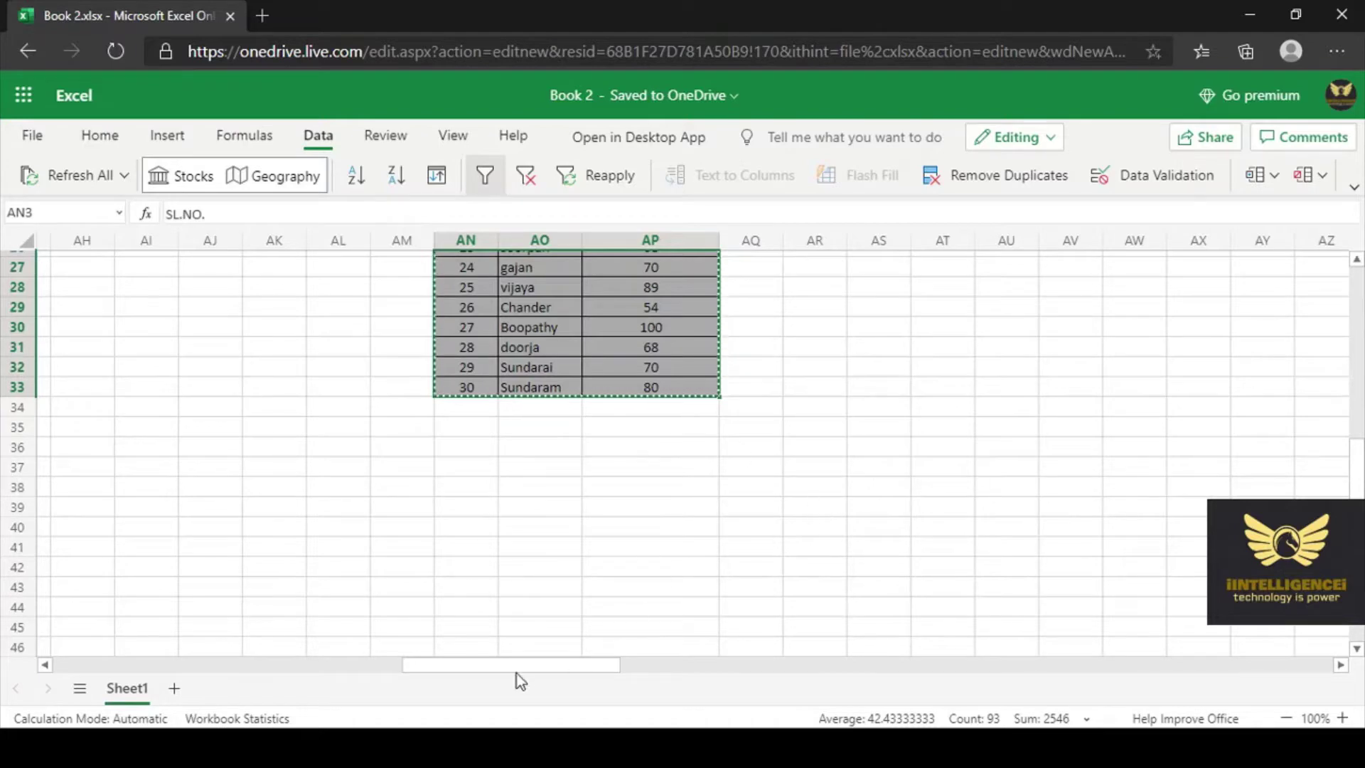
# Paste the copied marks table into the empty area at the start of the sheet, beginning at cell B3.
pyautogui.moveTo(517, 673); pyautogui.dragTo(169, 673)
pyautogui.scroll(8, 66, 429)
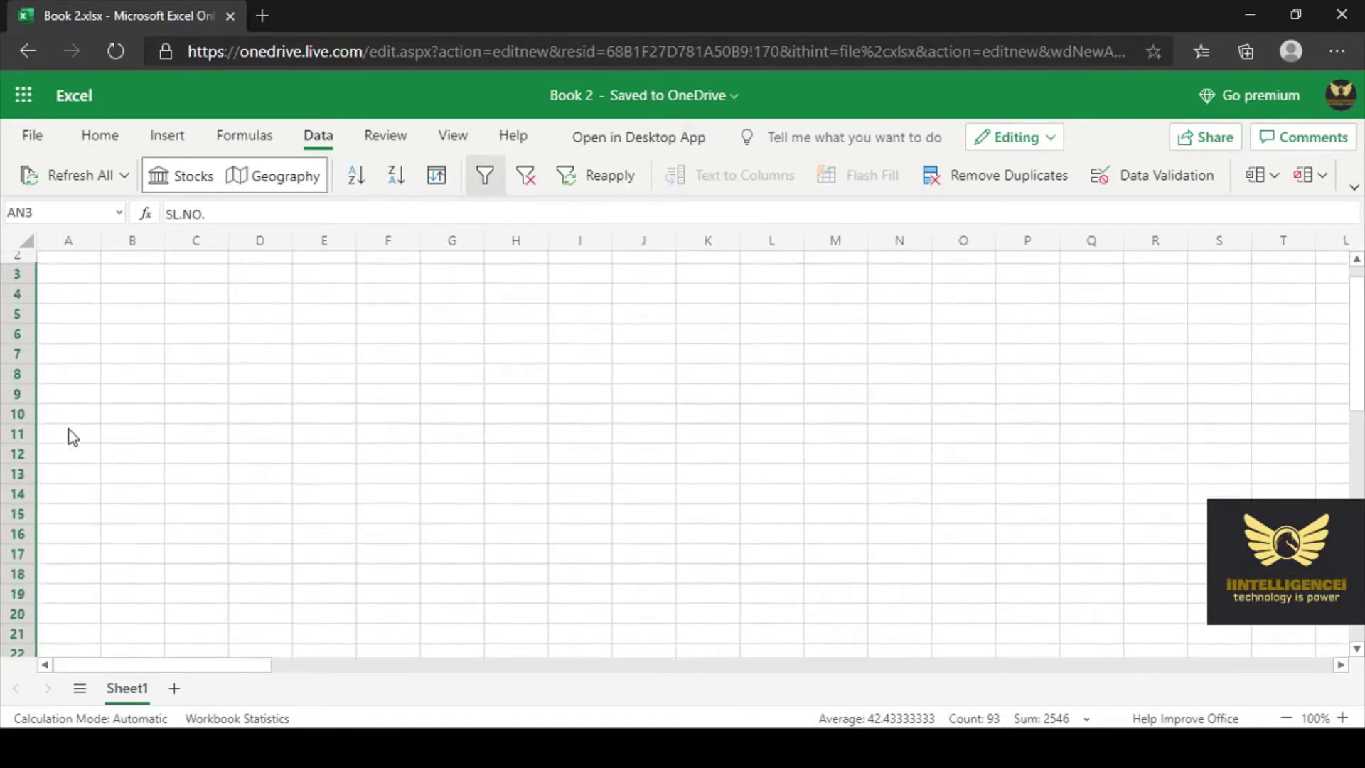
pyautogui.scroll(1, 71, 436)
pyautogui.click(126, 301)
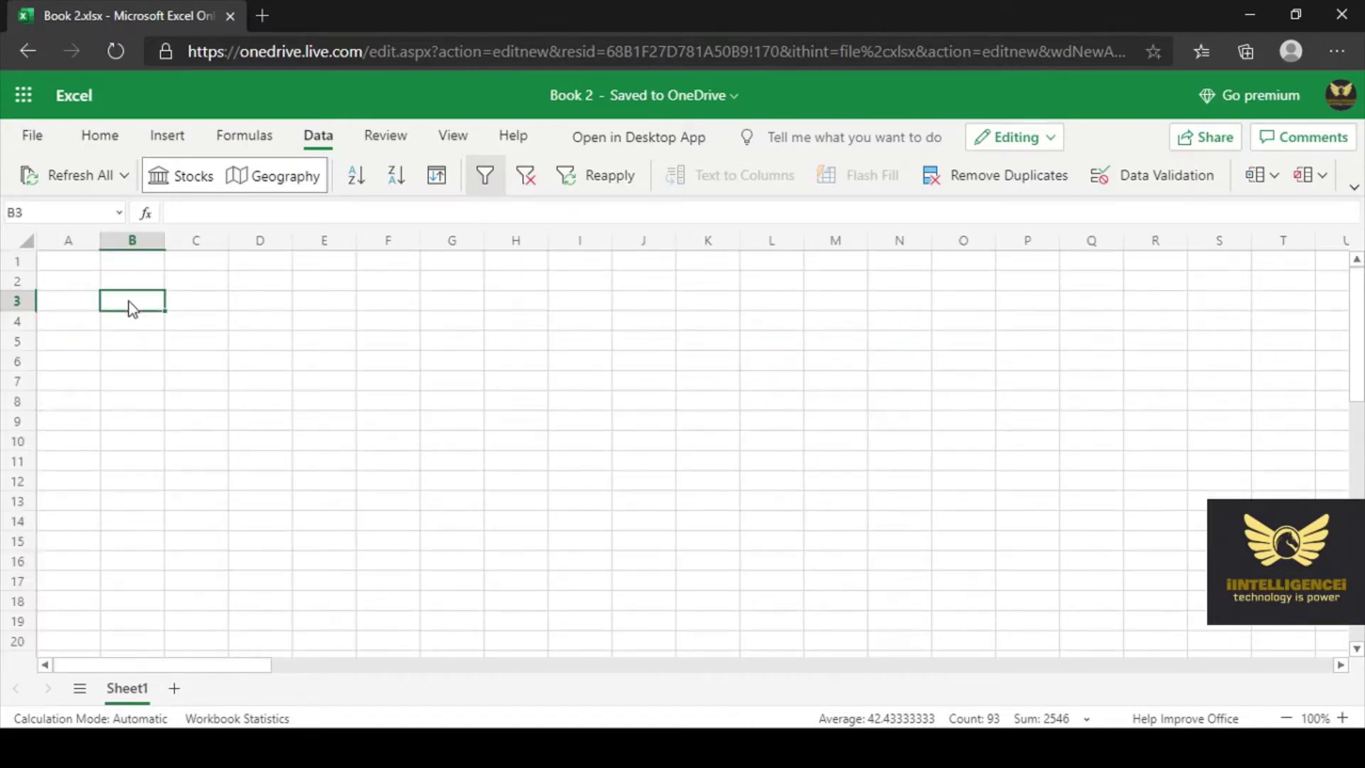
pyautogui.hotkey('ctrl', 'v')
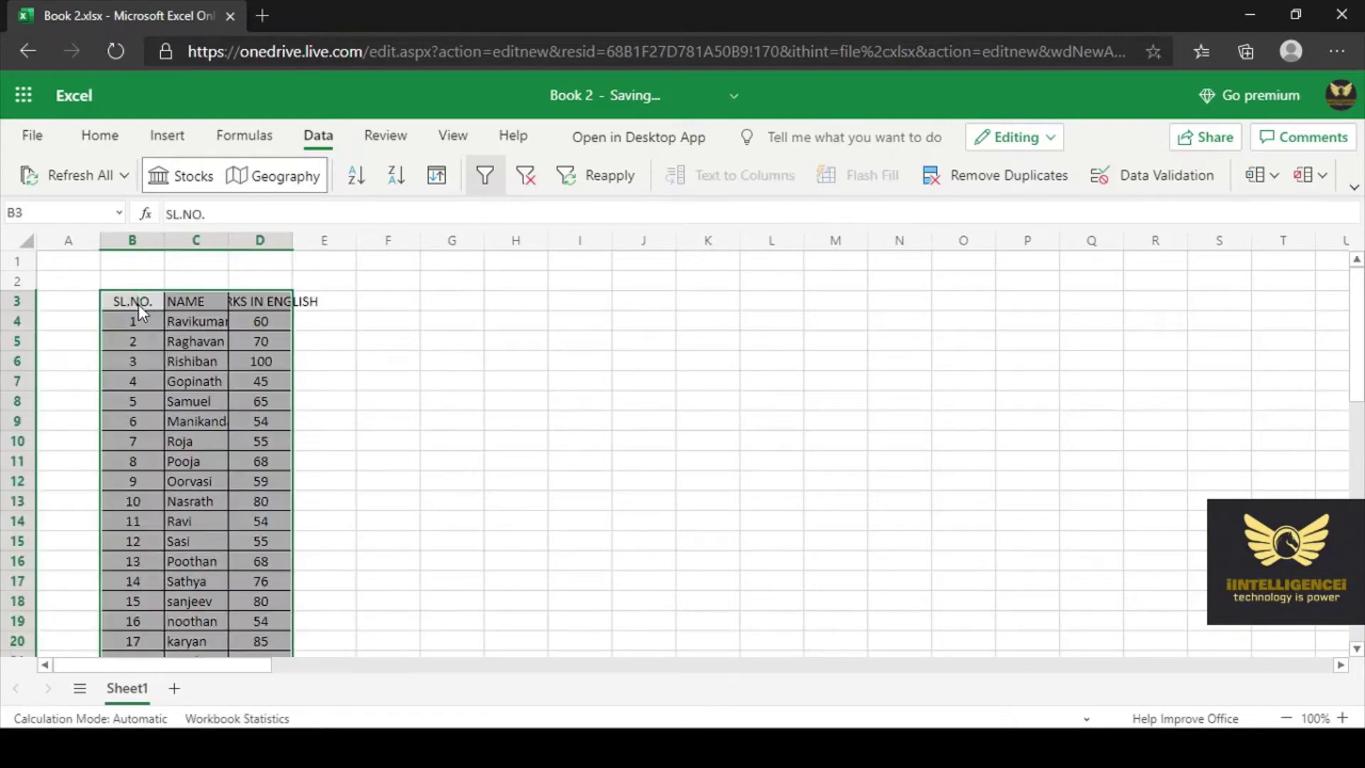
pyautogui.click(555, 389)
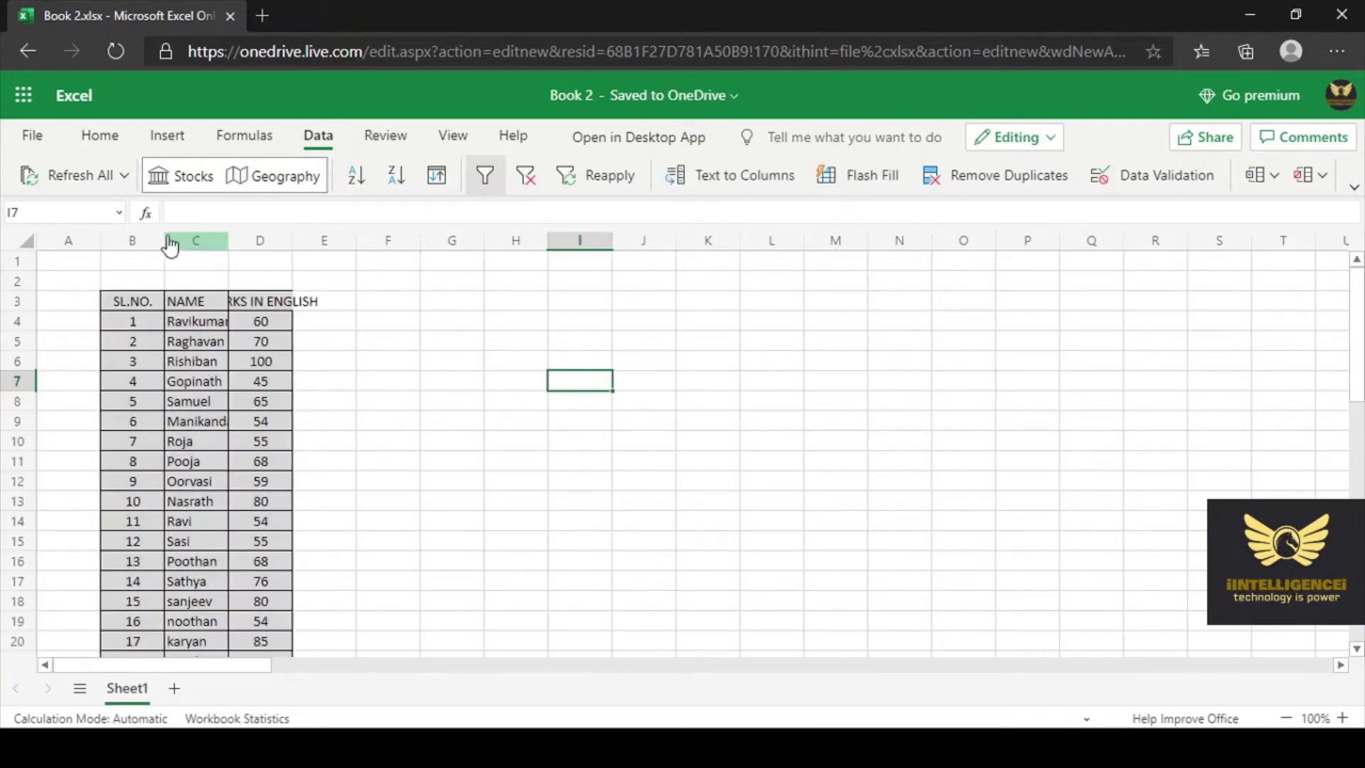
# Widen column B slightly and autofit the NAME and MARKS IN ENGLISH columns to their contents.
pyautogui.moveTo(163, 234); pyautogui.dragTo(167, 235)
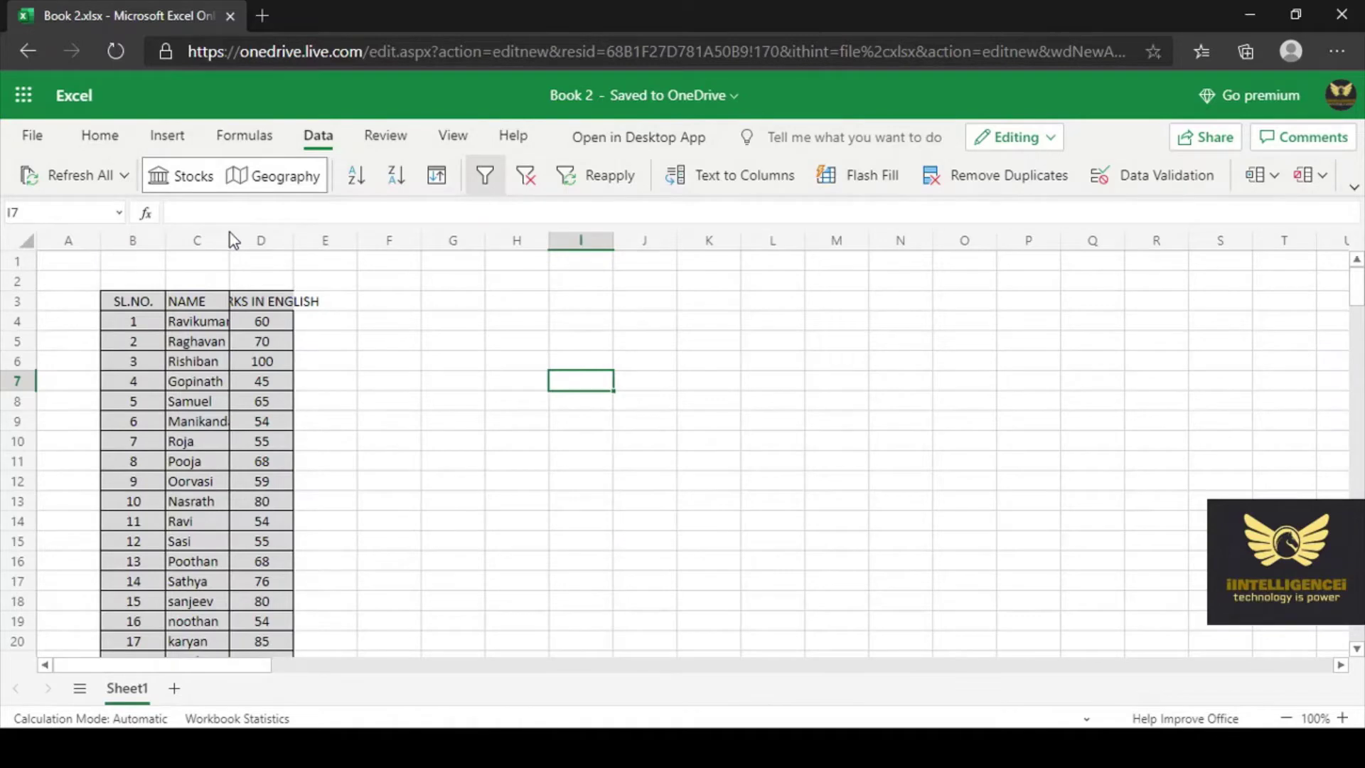
pyautogui.doubleClick(230, 235)
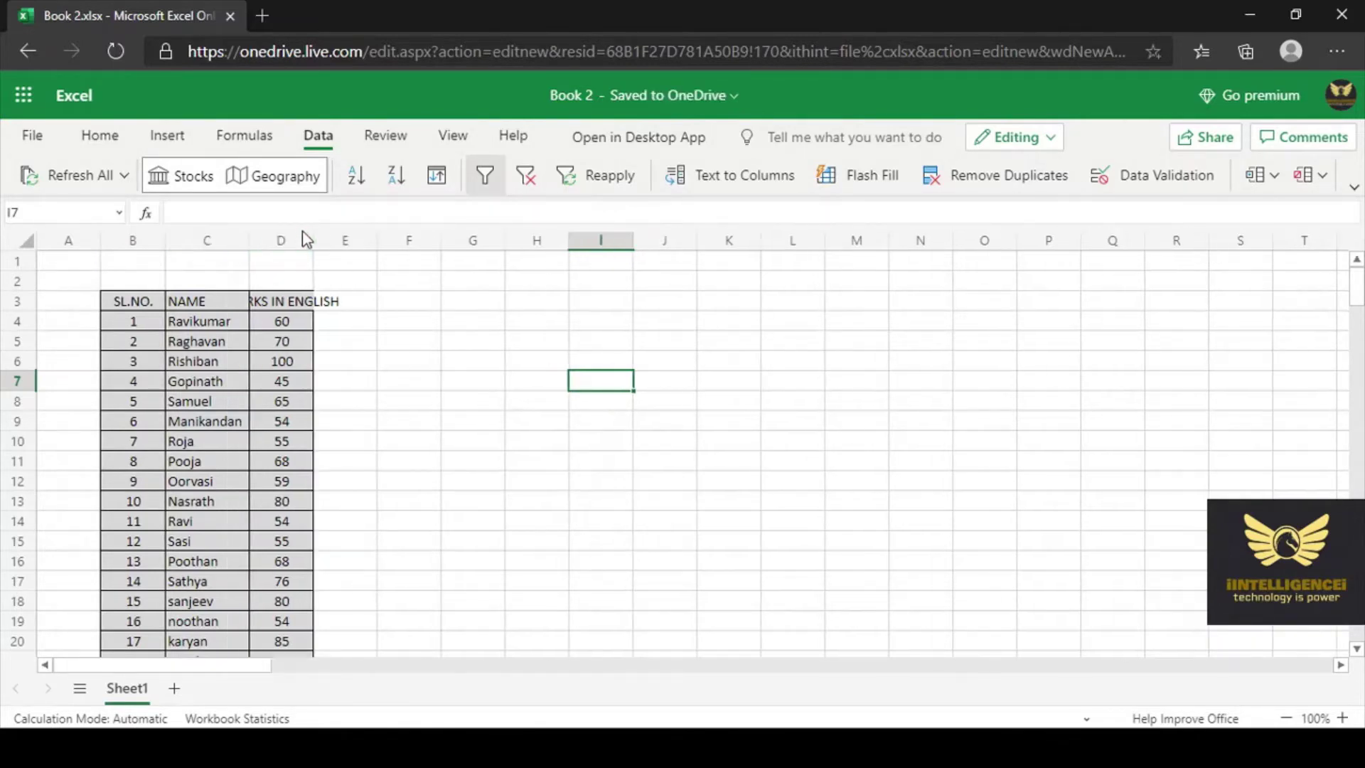
pyautogui.doubleClick(313, 236)
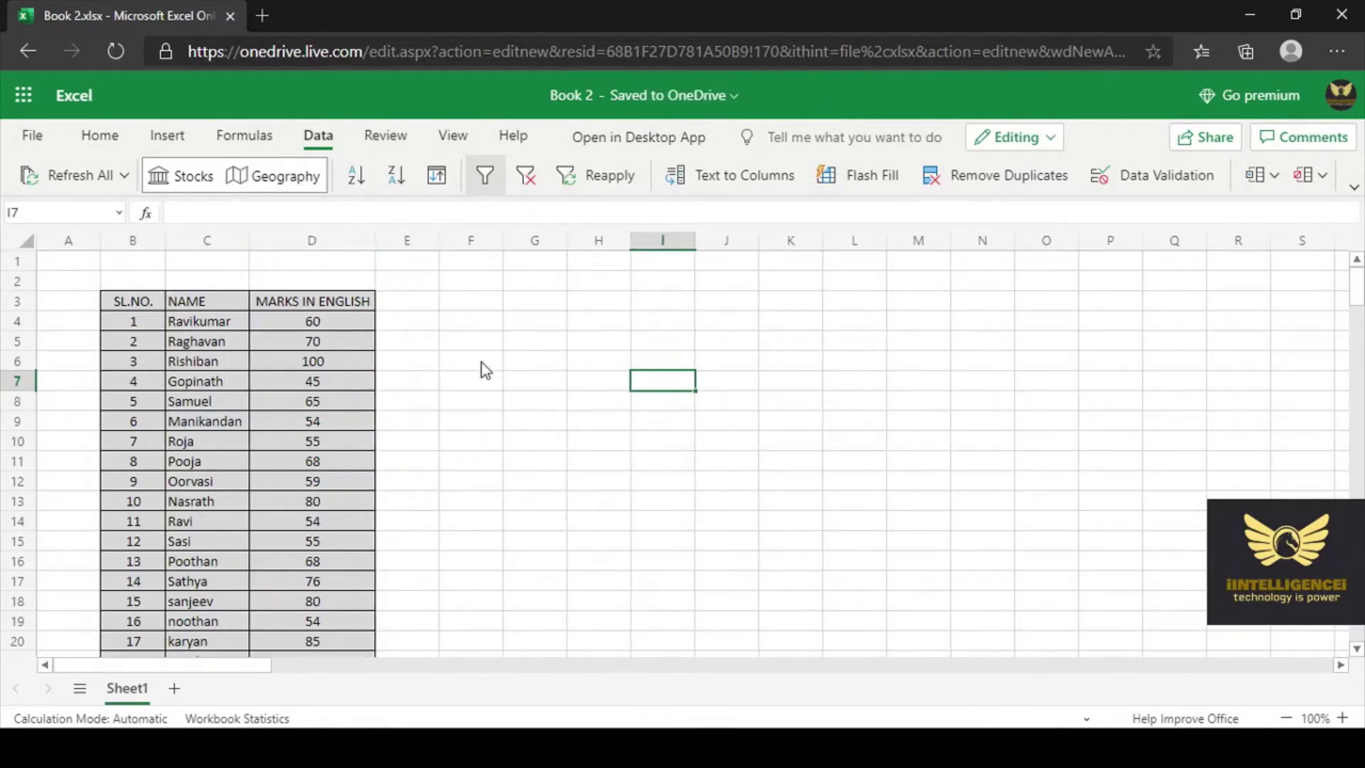
# Examine the serial numbers, names and English marks throughout the pasted table, from the header to the last student row.
pyautogui.scroll(-5, 483, 375)
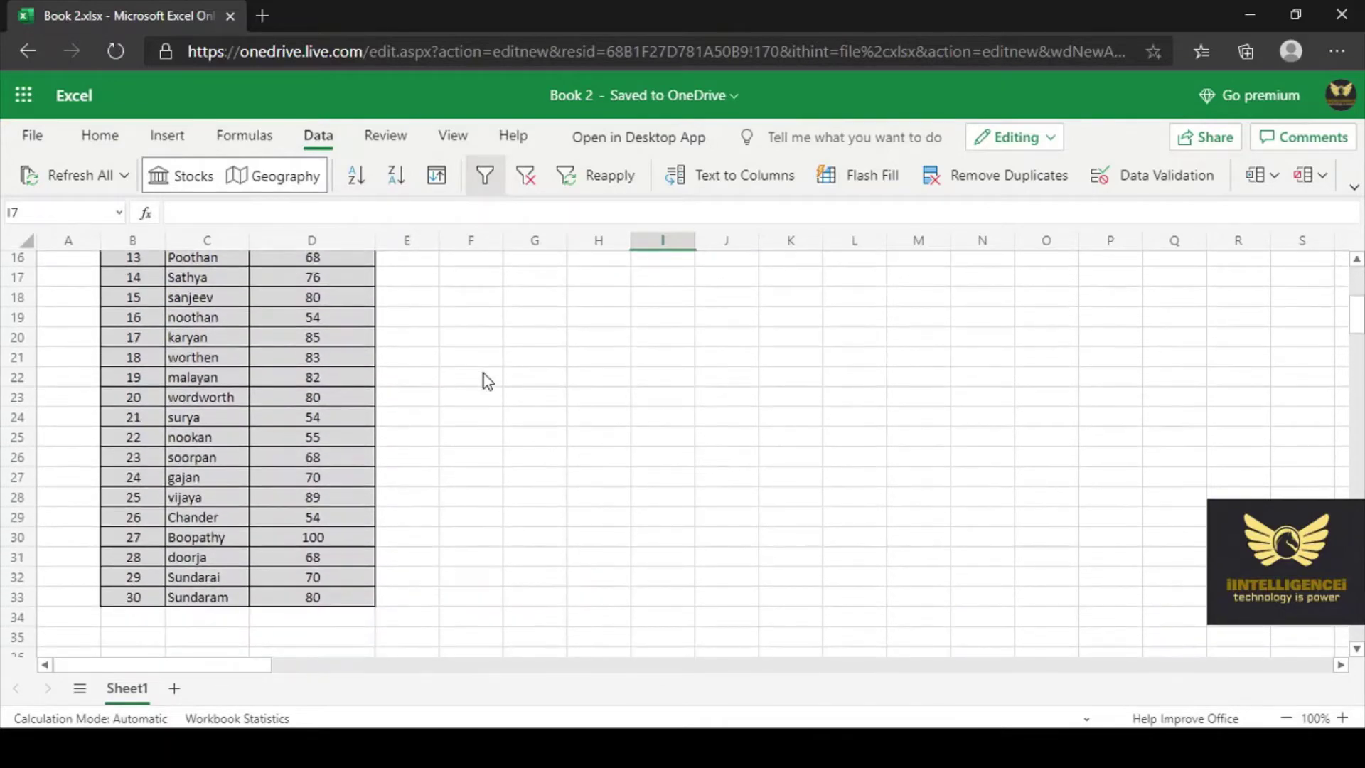
pyautogui.scroll(5, 484, 381)
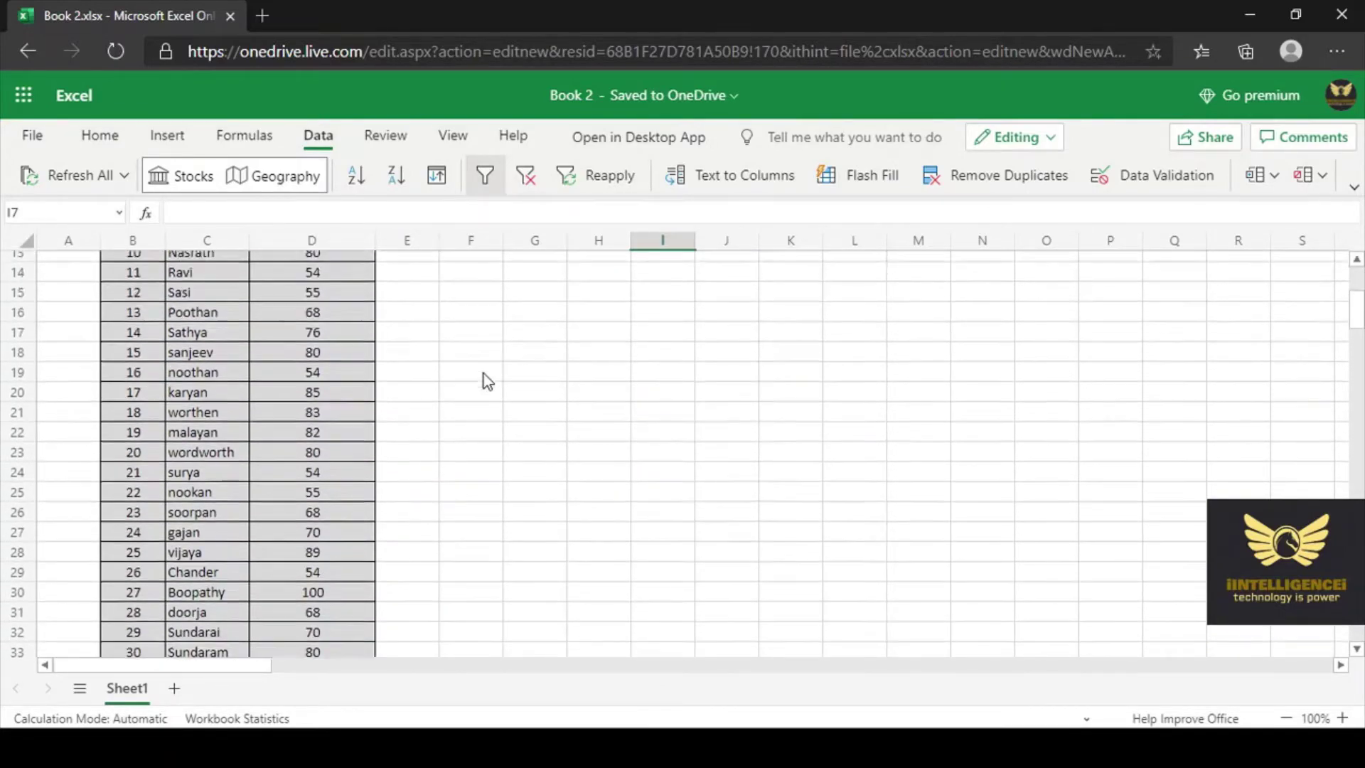
pyautogui.scroll(-7, 487, 380)
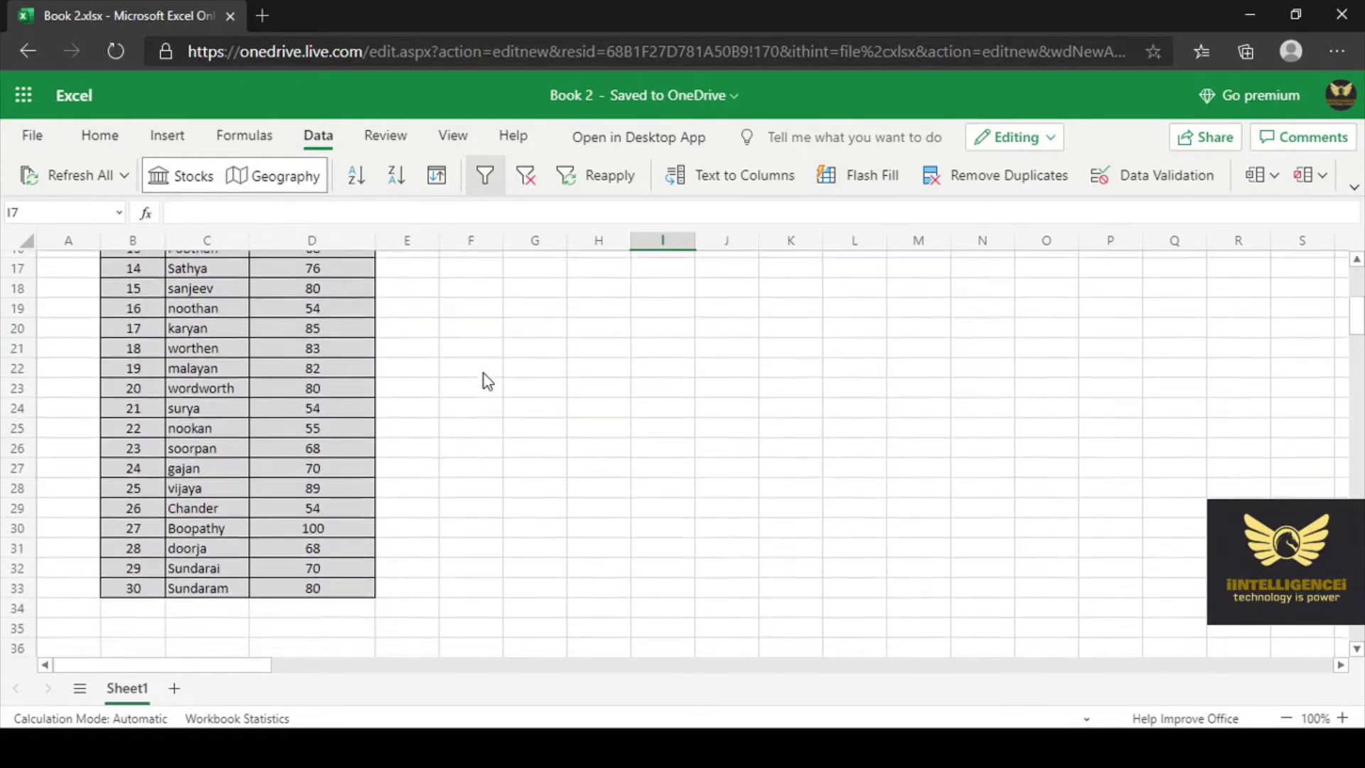
pyautogui.scroll(4, 487, 381)
pyautogui.scroll(3, 484, 380)
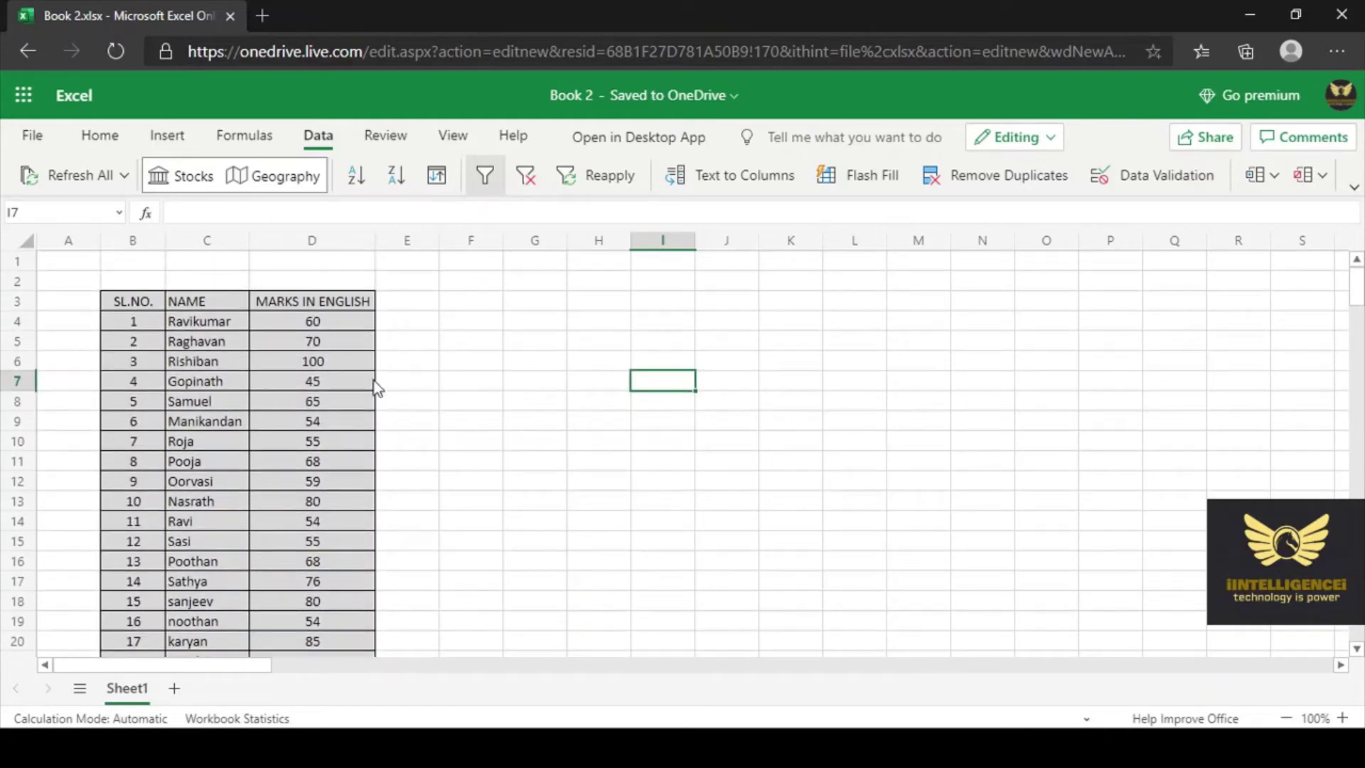
pyautogui.scroll(-5, 411, 365)
pyautogui.scroll(5, 417, 367)
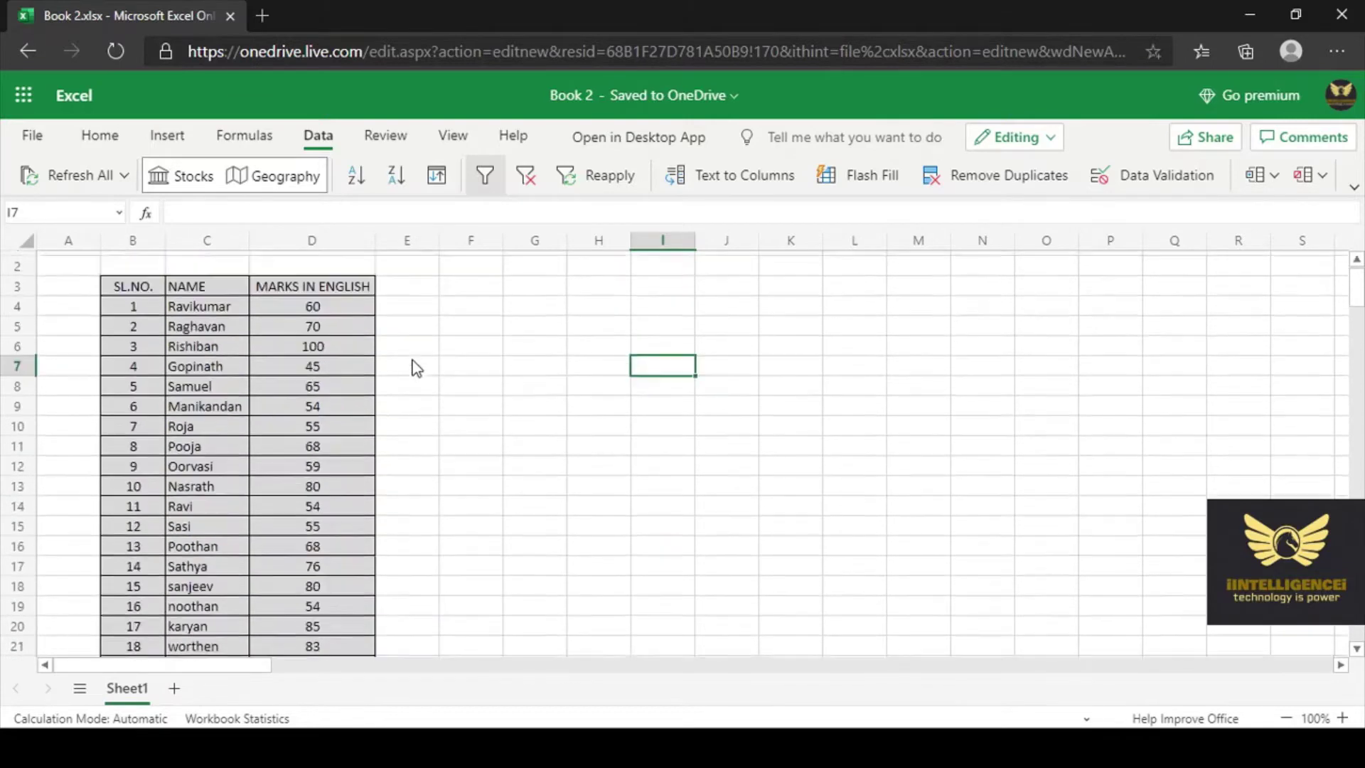
pyautogui.scroll(-6, 417, 367)
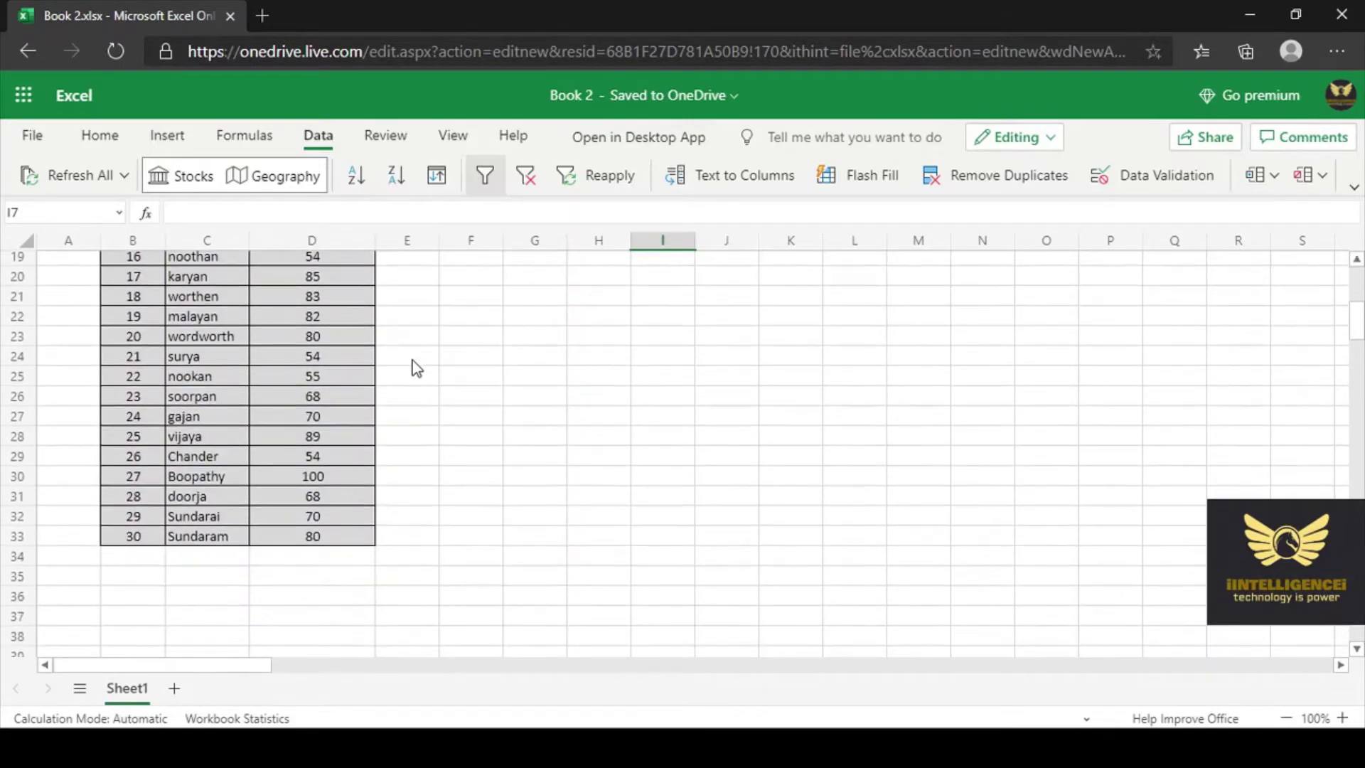
pyautogui.scroll(6, 416, 367)
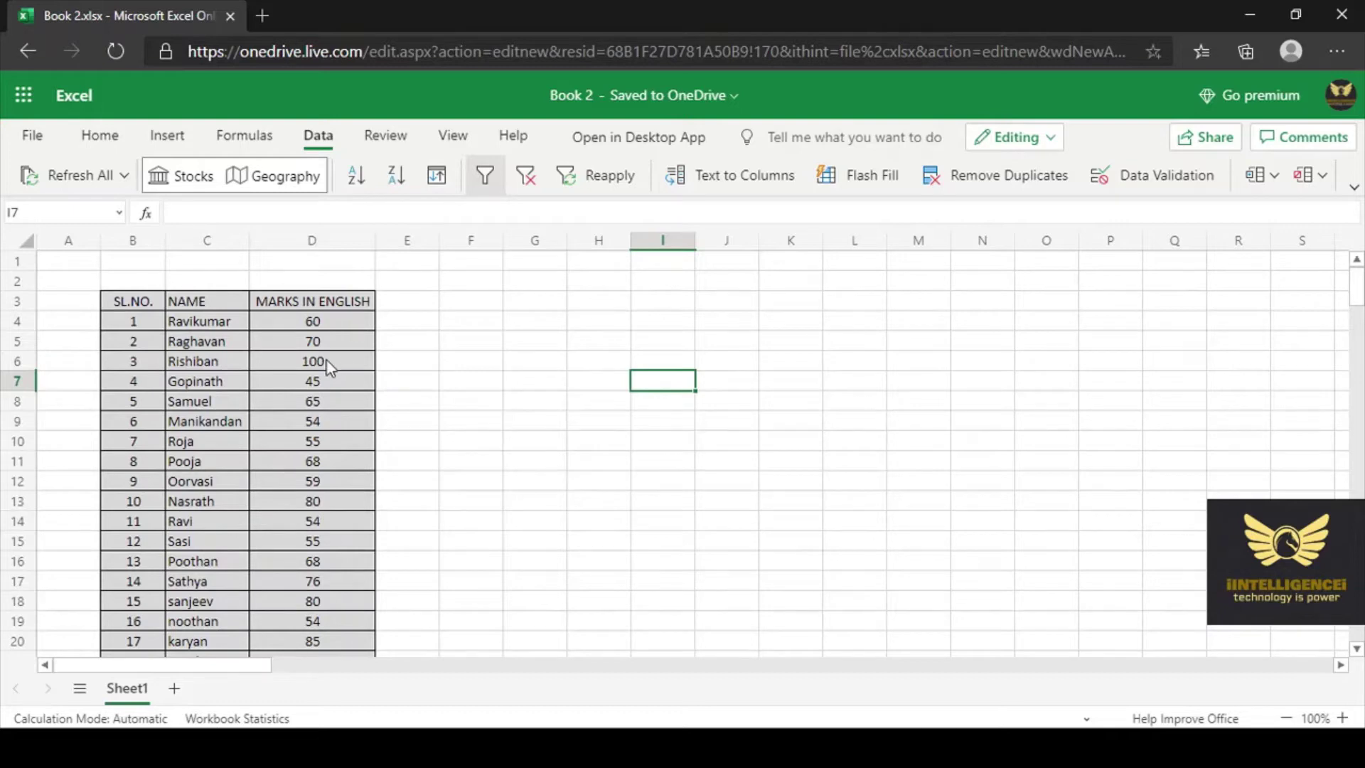
pyautogui.scroll(-6, 357, 405)
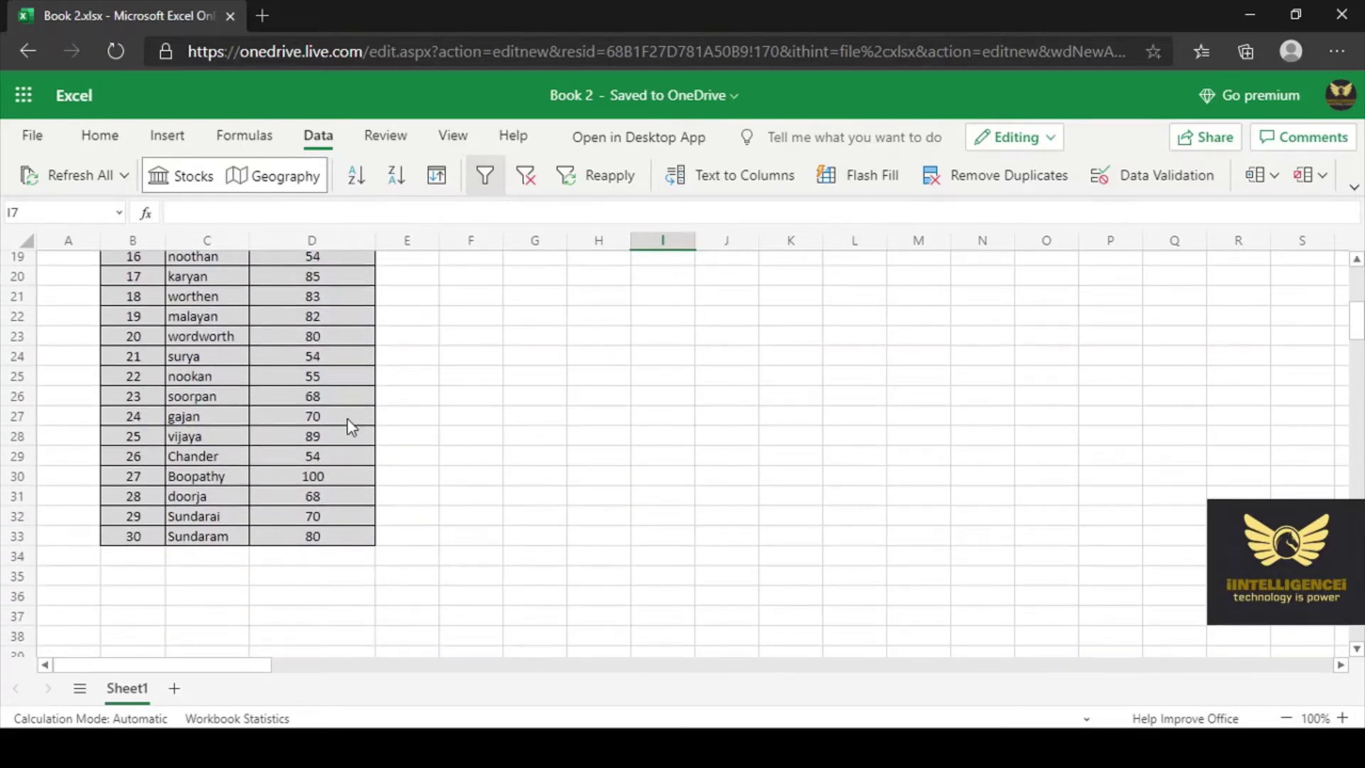
pyautogui.scroll(5, 349, 420)
pyautogui.scroll(1, 349, 425)
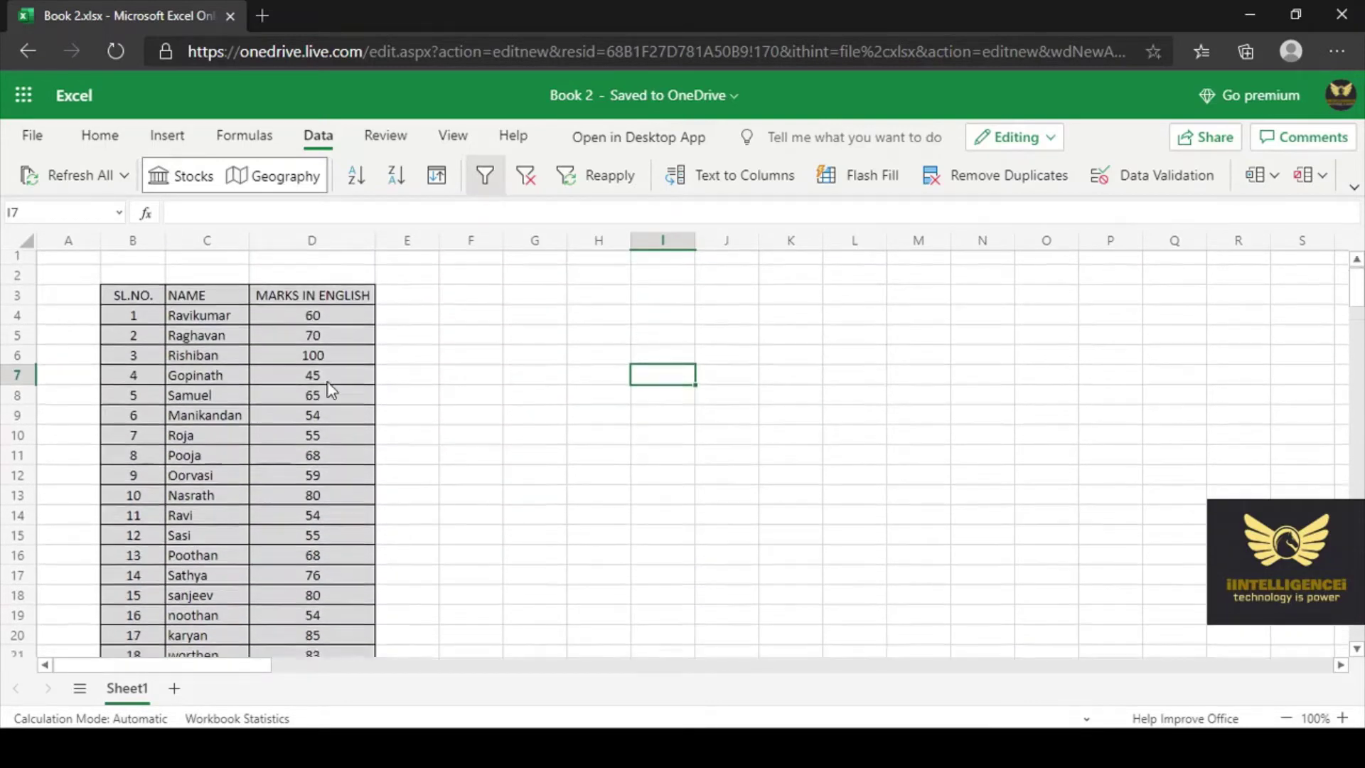
pyautogui.scroll(-6, 327, 382)
pyautogui.scroll(-1, 329, 389)
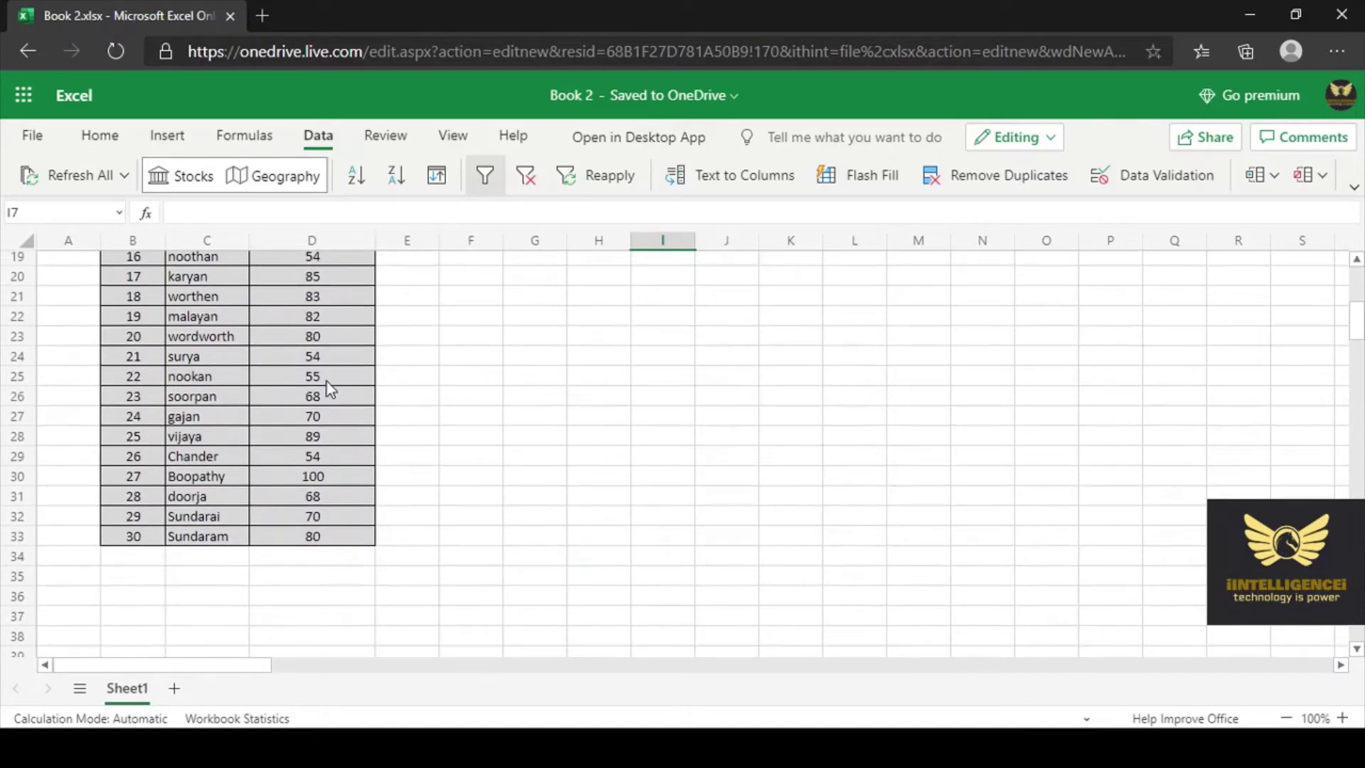
pyautogui.scroll(6, 334, 391)
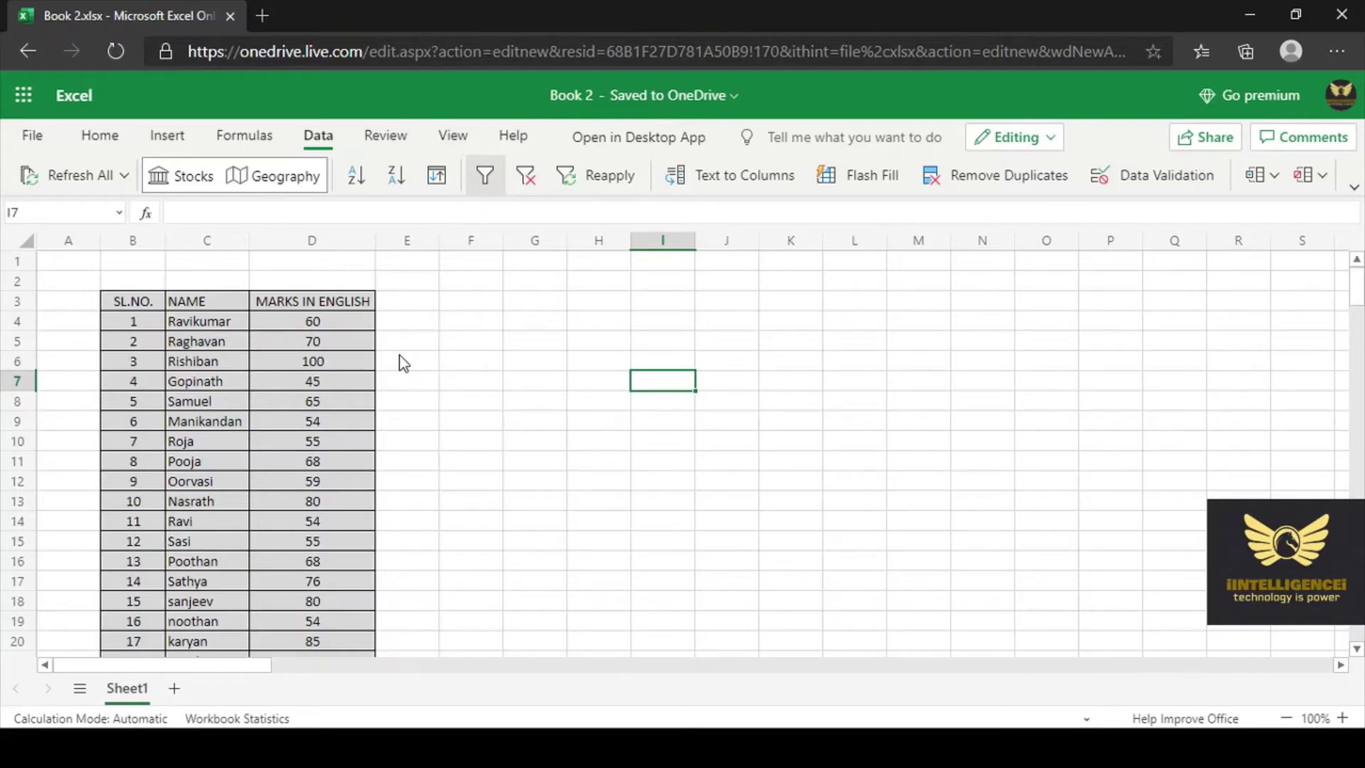
pyautogui.scroll(-6, 402, 353)
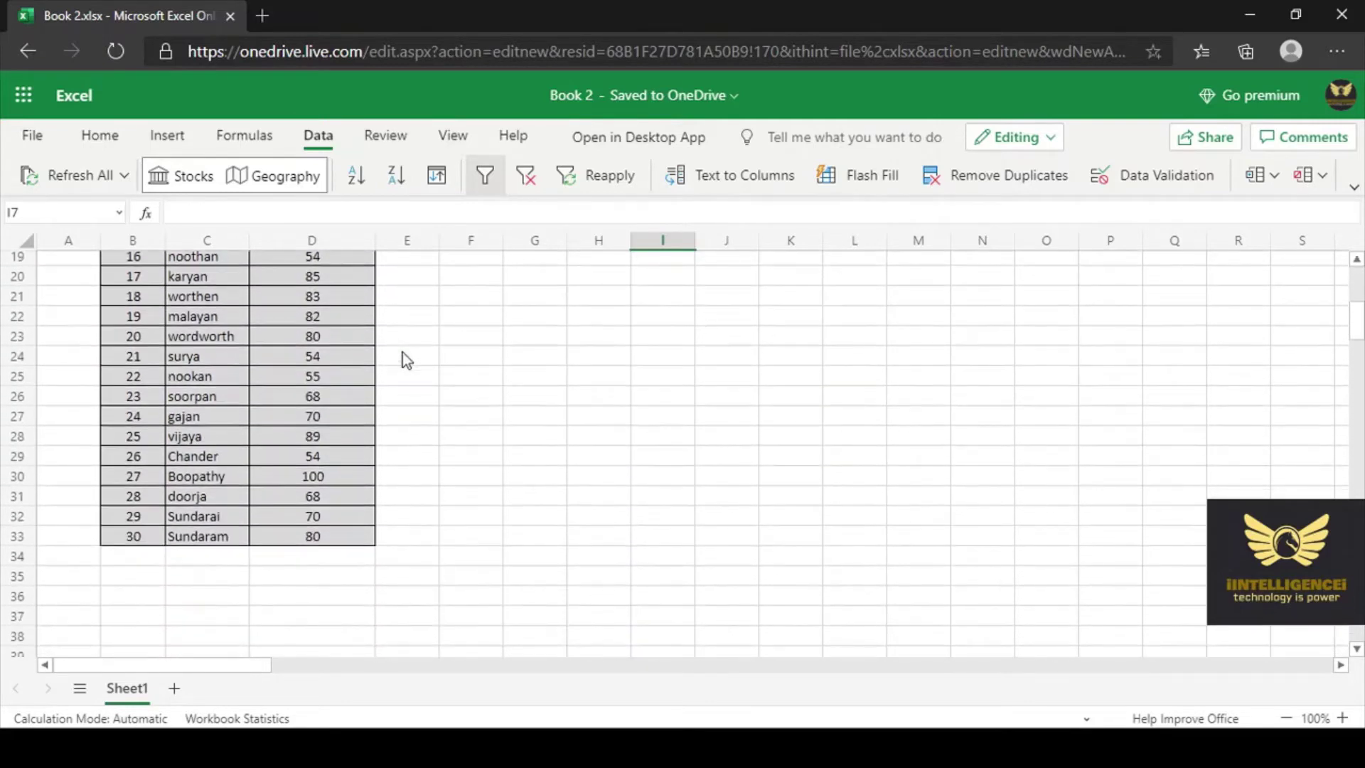
pyautogui.scroll(6, 403, 352)
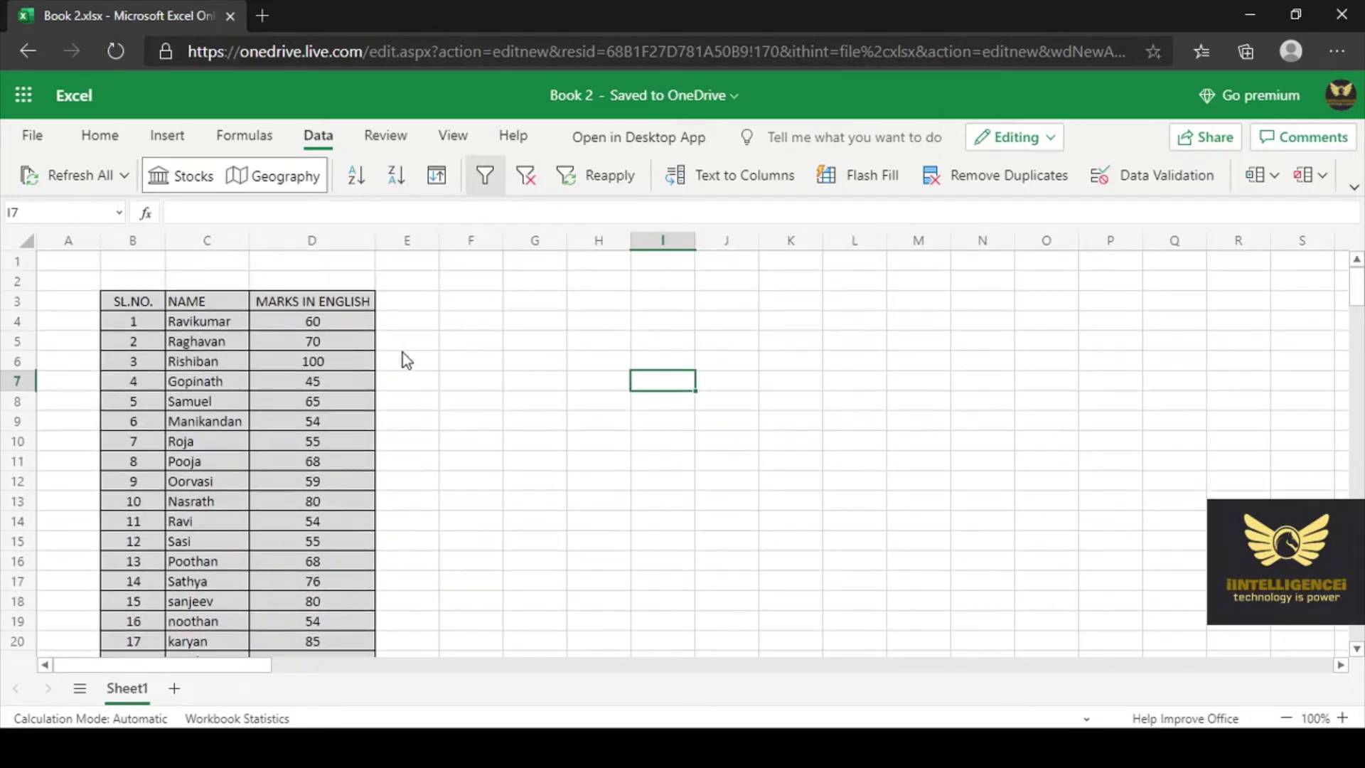
# Enter the header RANK in cell E3, beside the MARKS IN ENGLISH header.
pyautogui.click(415, 301)
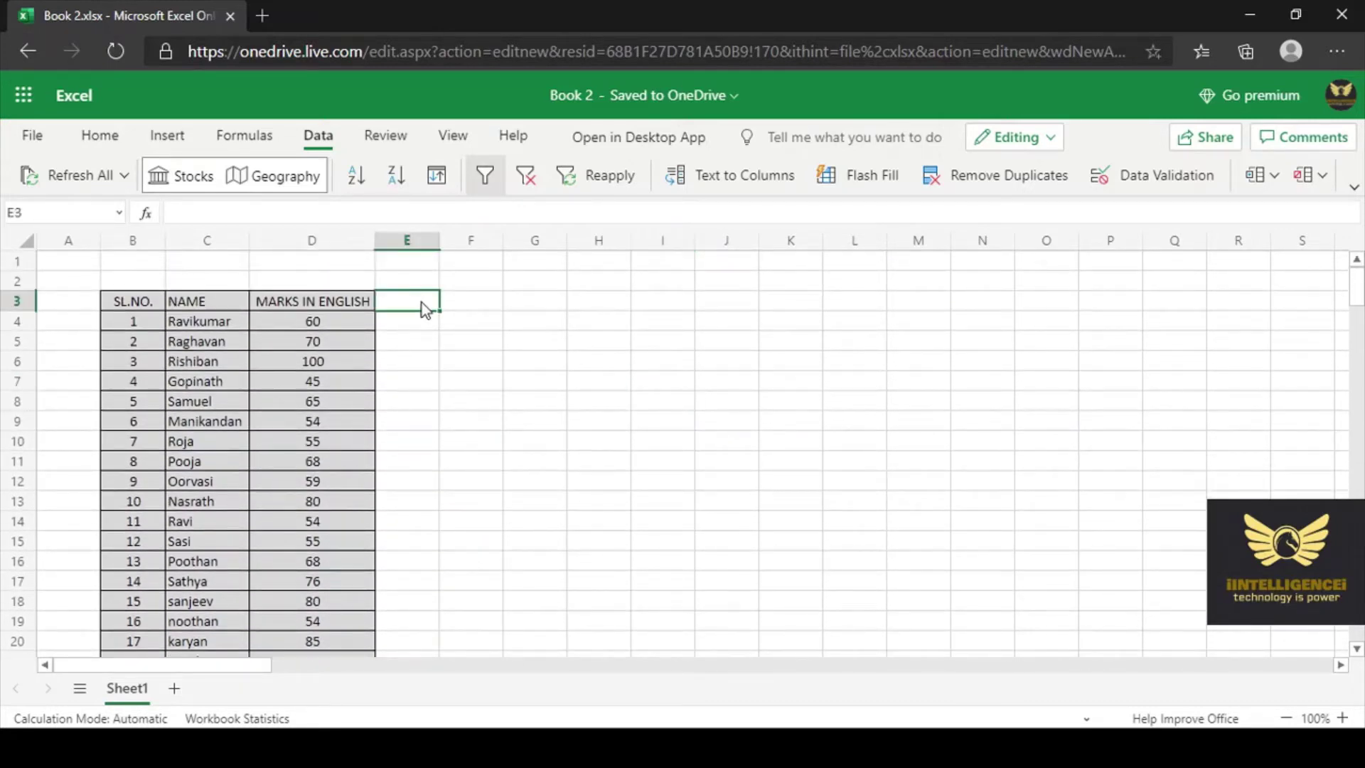
pyautogui.write('RANK')
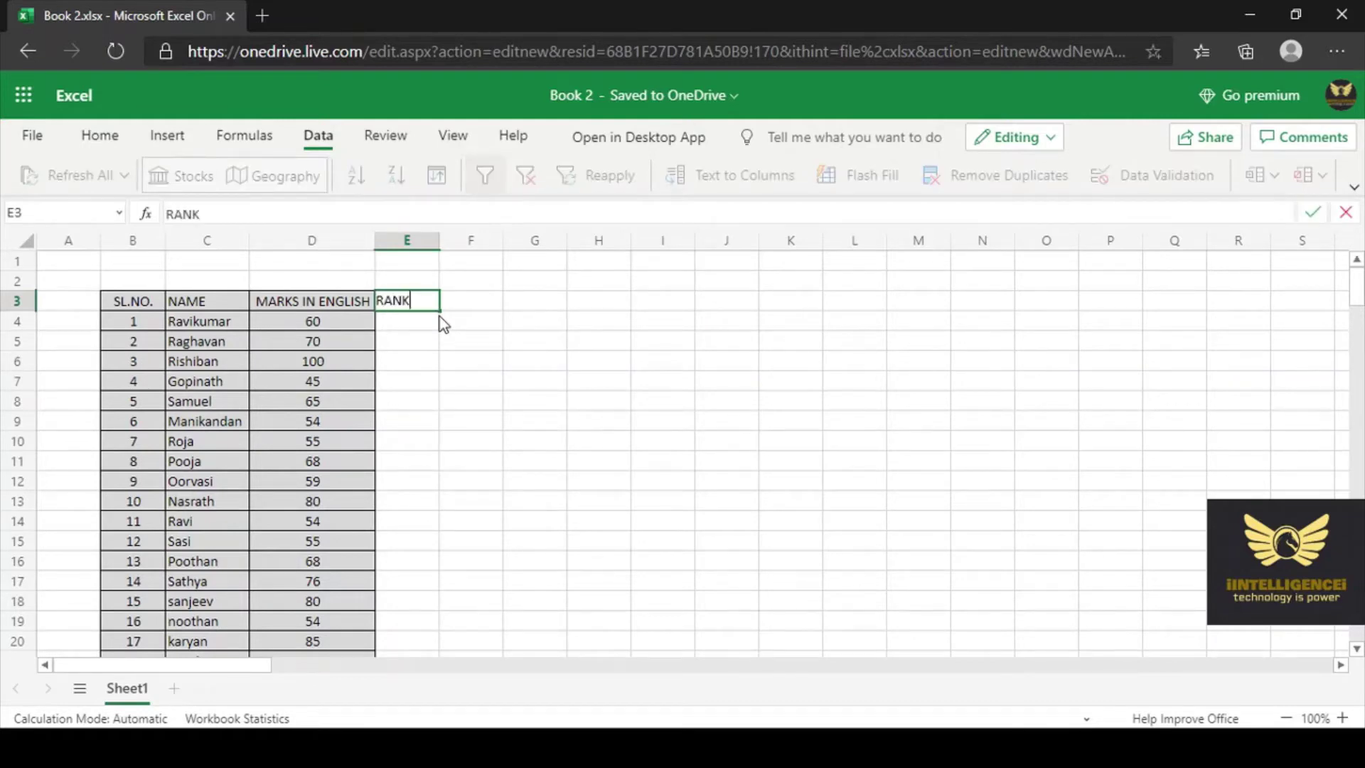
pyautogui.click(506, 324)
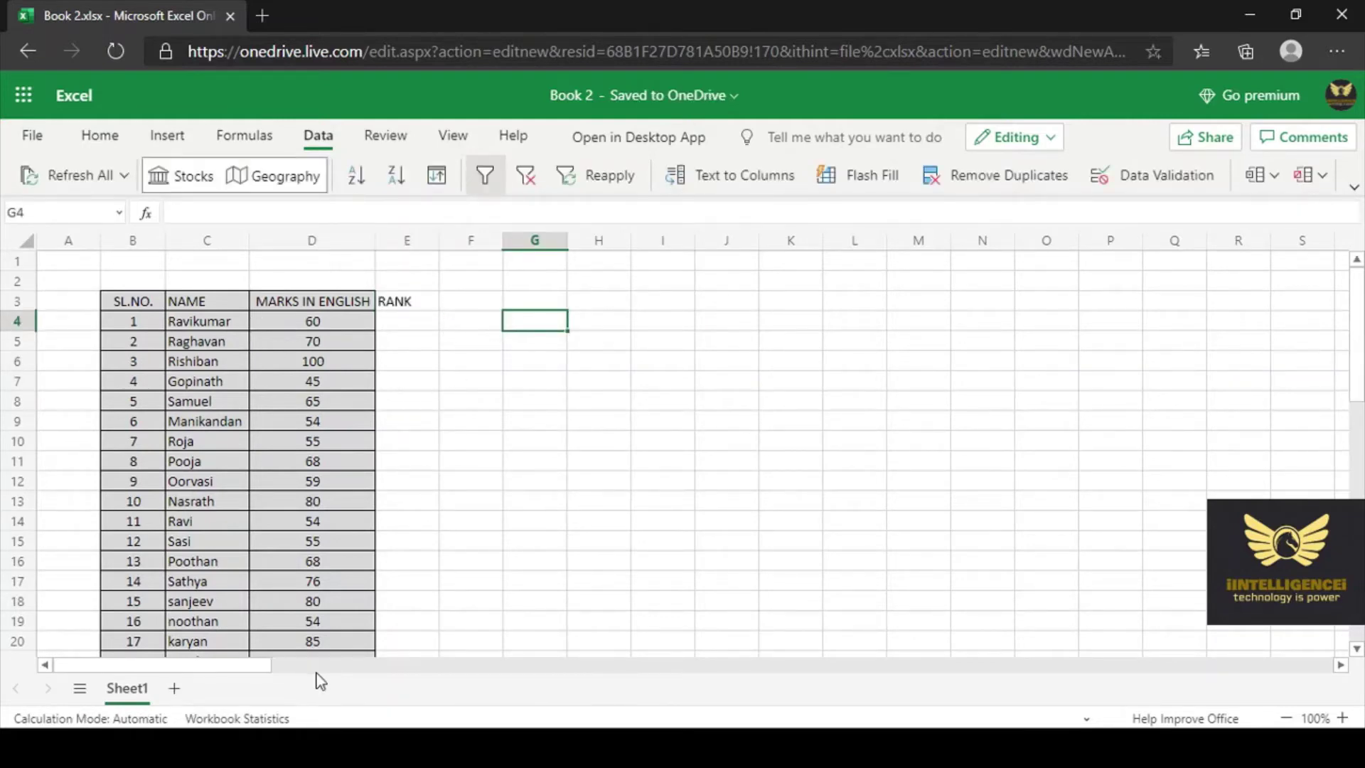
# Turn on filtering for the table's header row, with the MARKS IN ENGLISH header cell D3 selected.
pyautogui.scroll(-6, 259, 501)
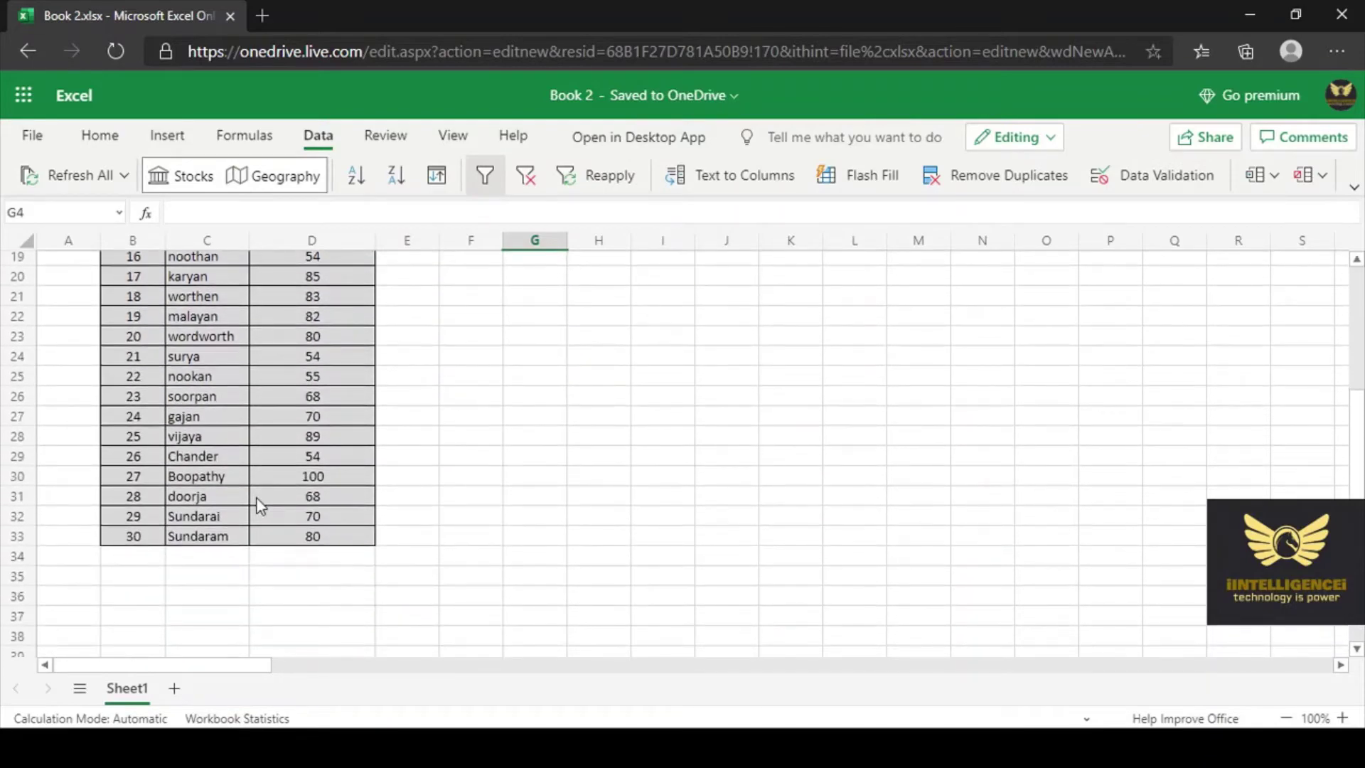
pyautogui.scroll(6, 257, 499)
pyautogui.scroll(-7, 260, 503)
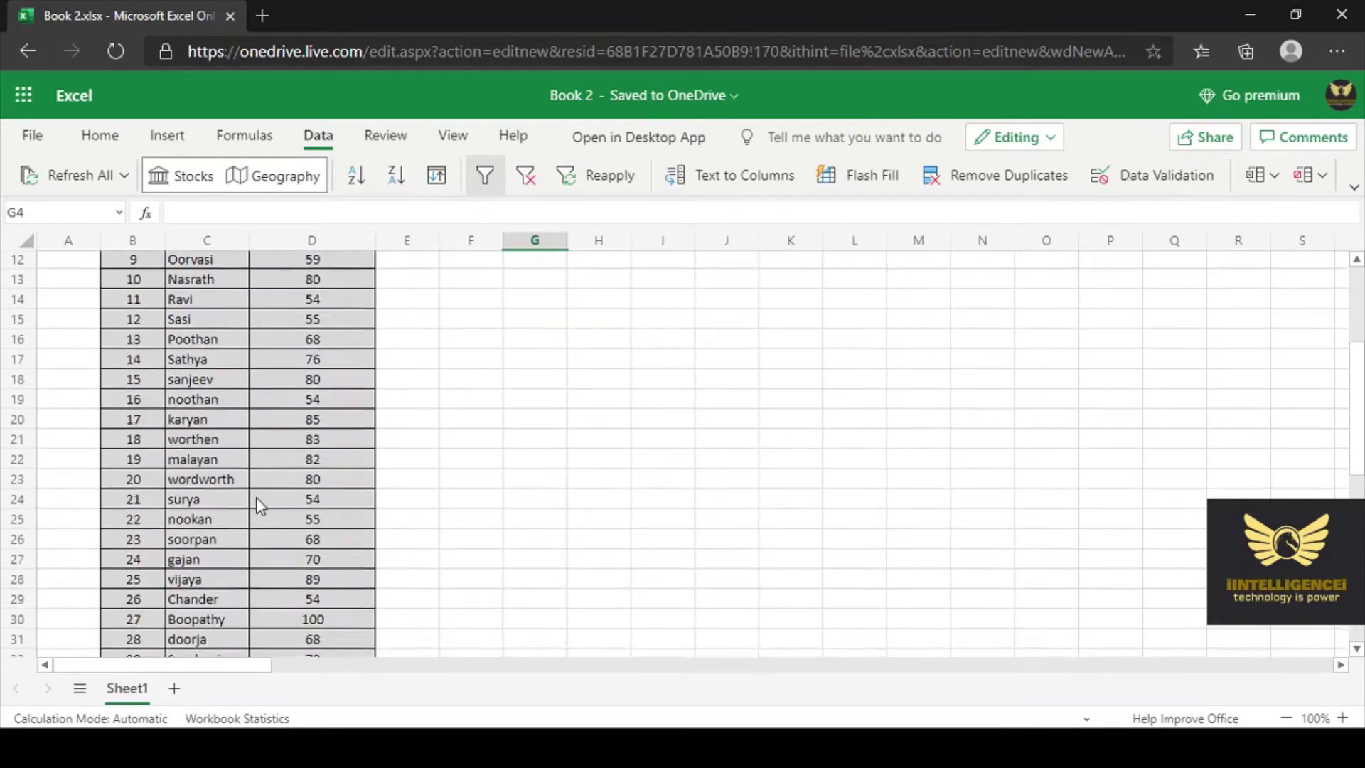
pyautogui.scroll(7, 260, 503)
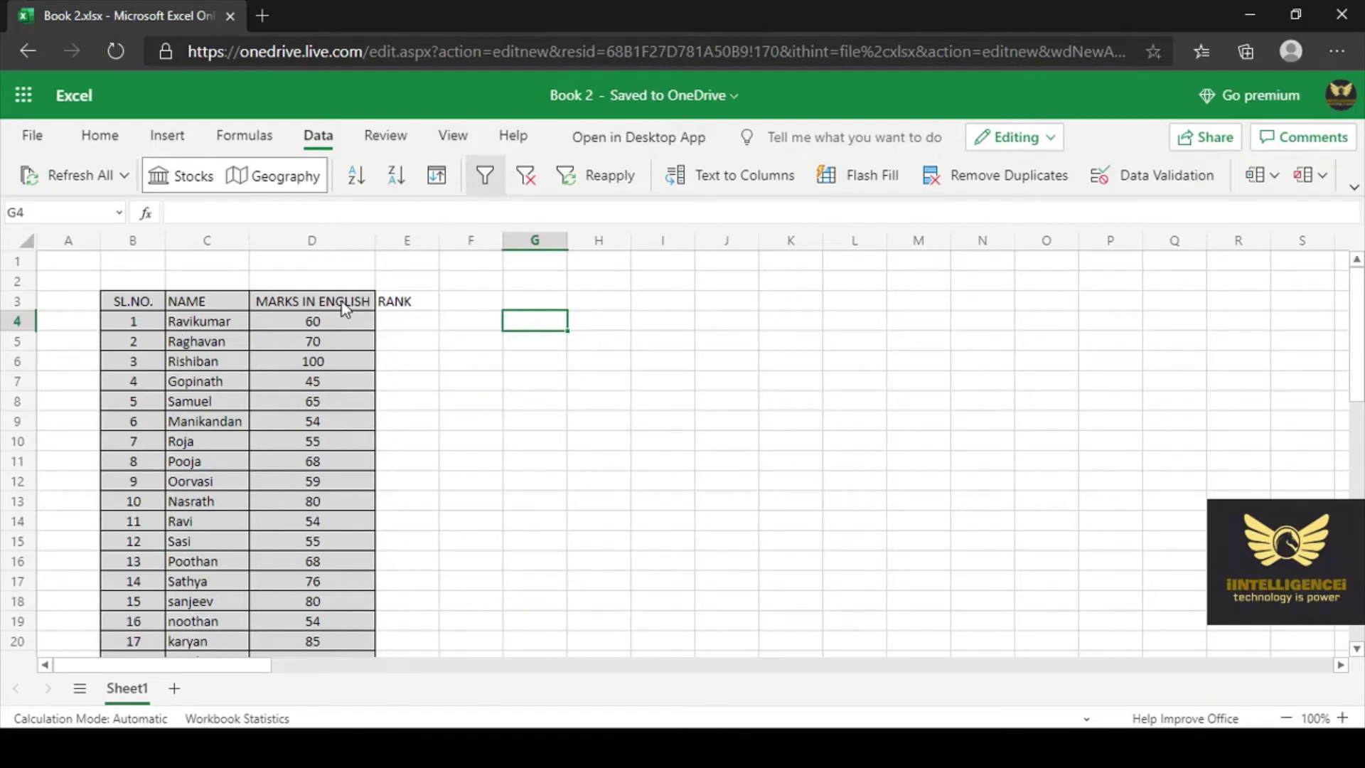
pyautogui.scroll(-6, 312, 458)
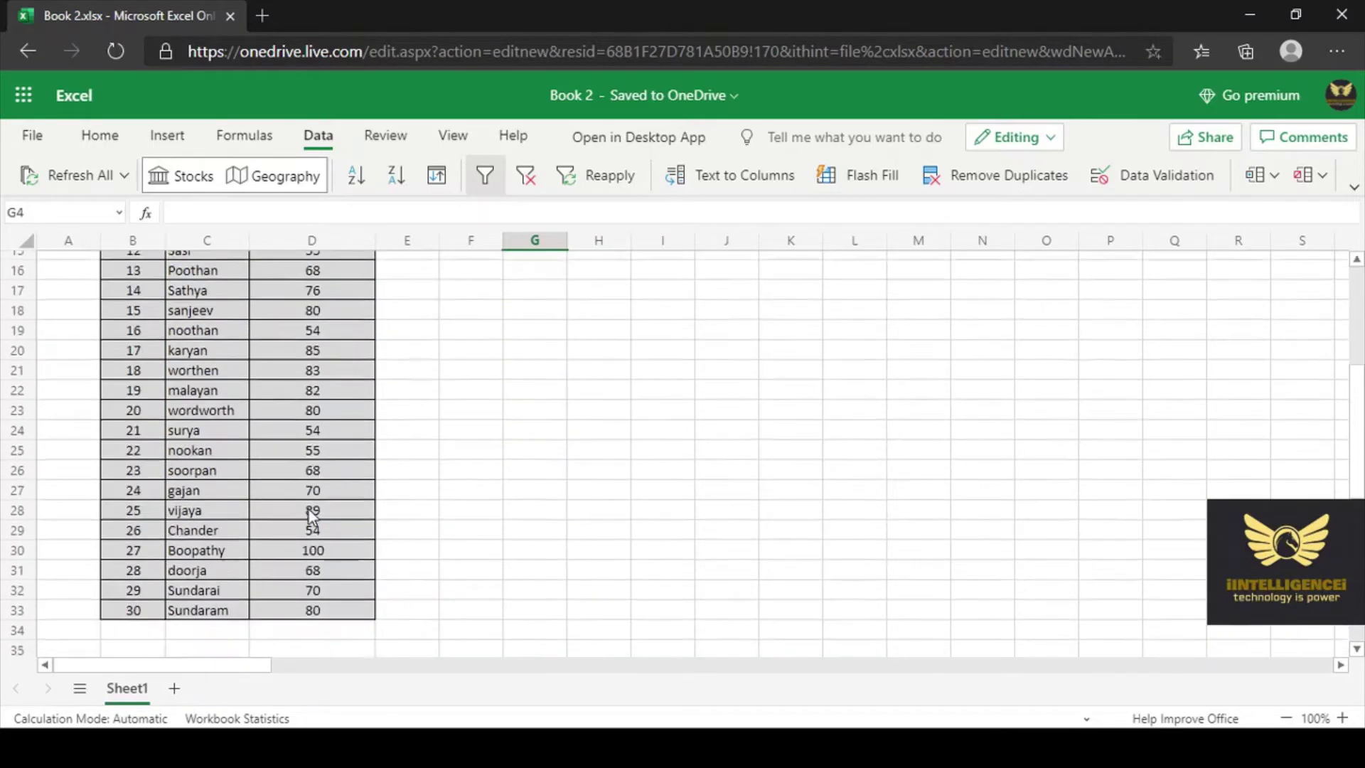
pyautogui.scroll(6, 304, 359)
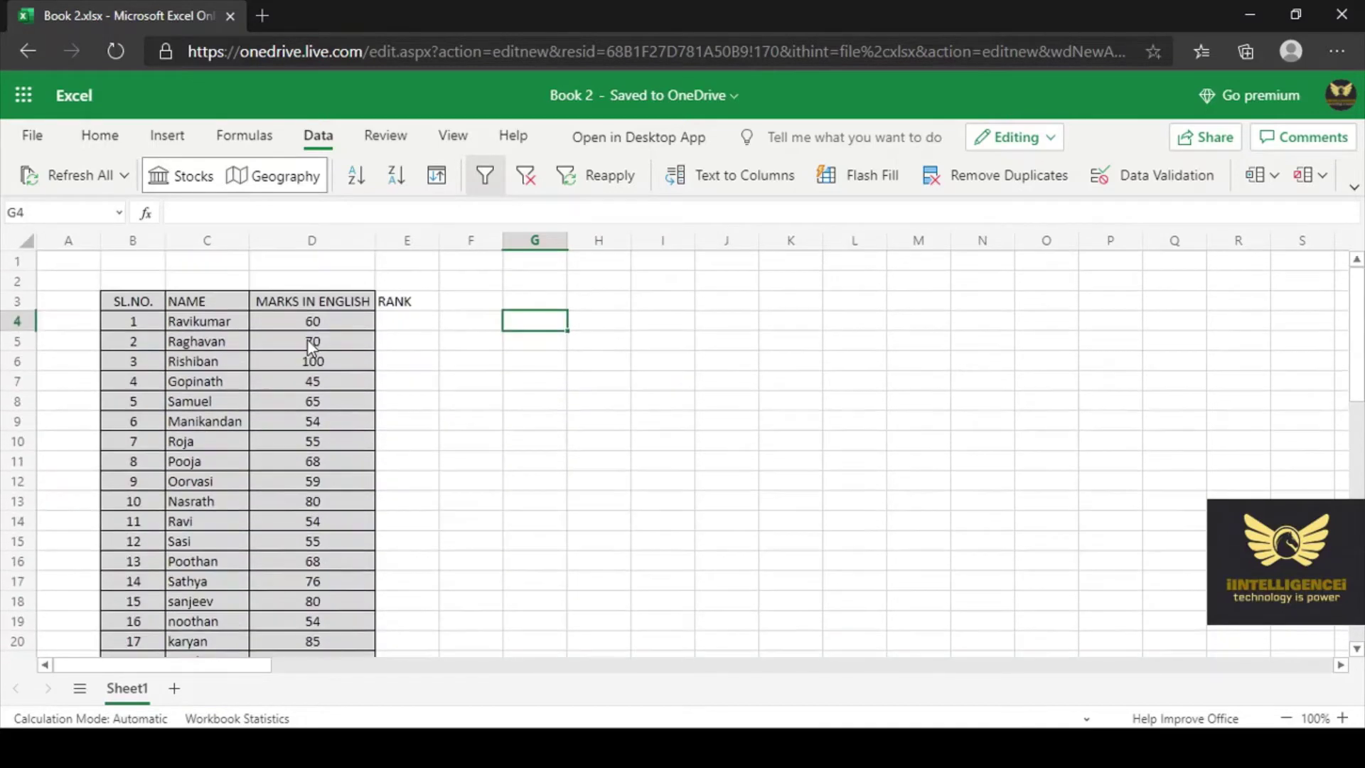
pyautogui.click(327, 304)
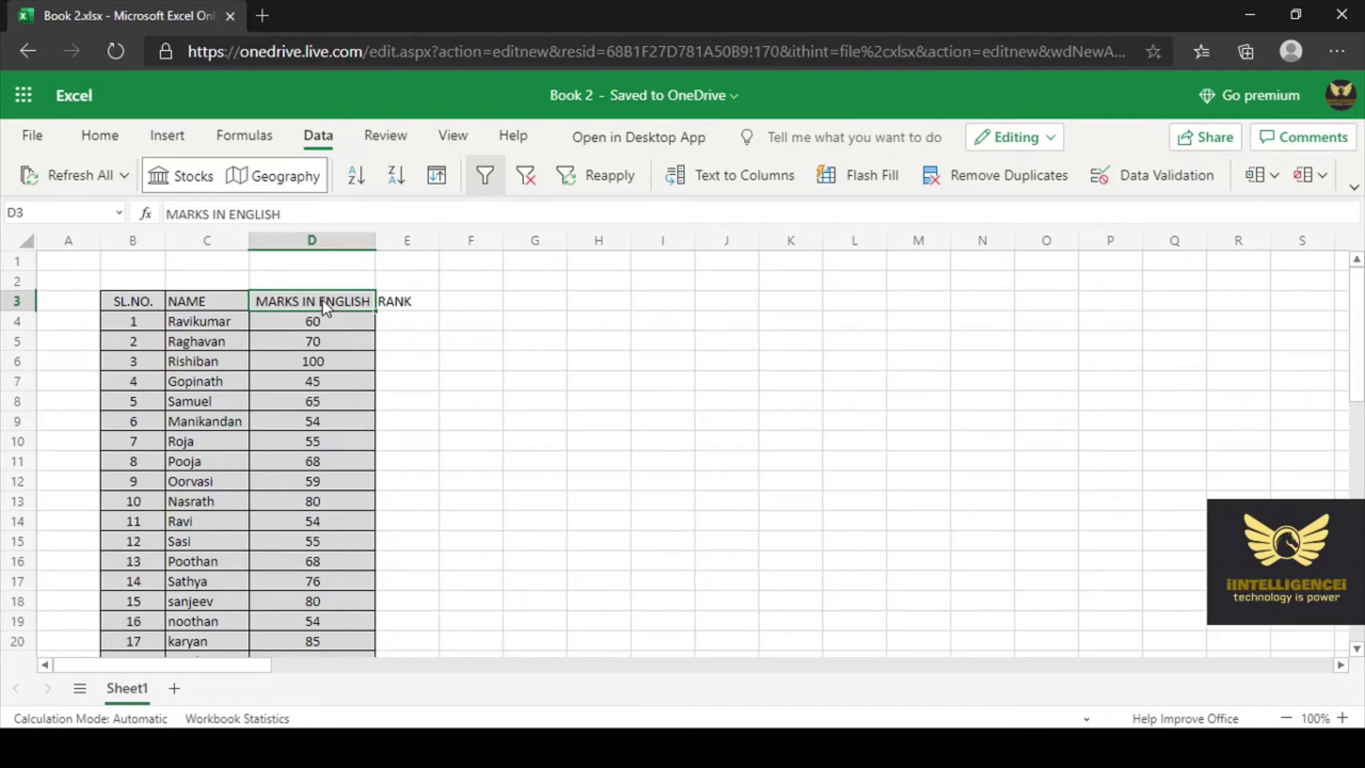
pyautogui.click(321, 142)
pyautogui.click(486, 177)
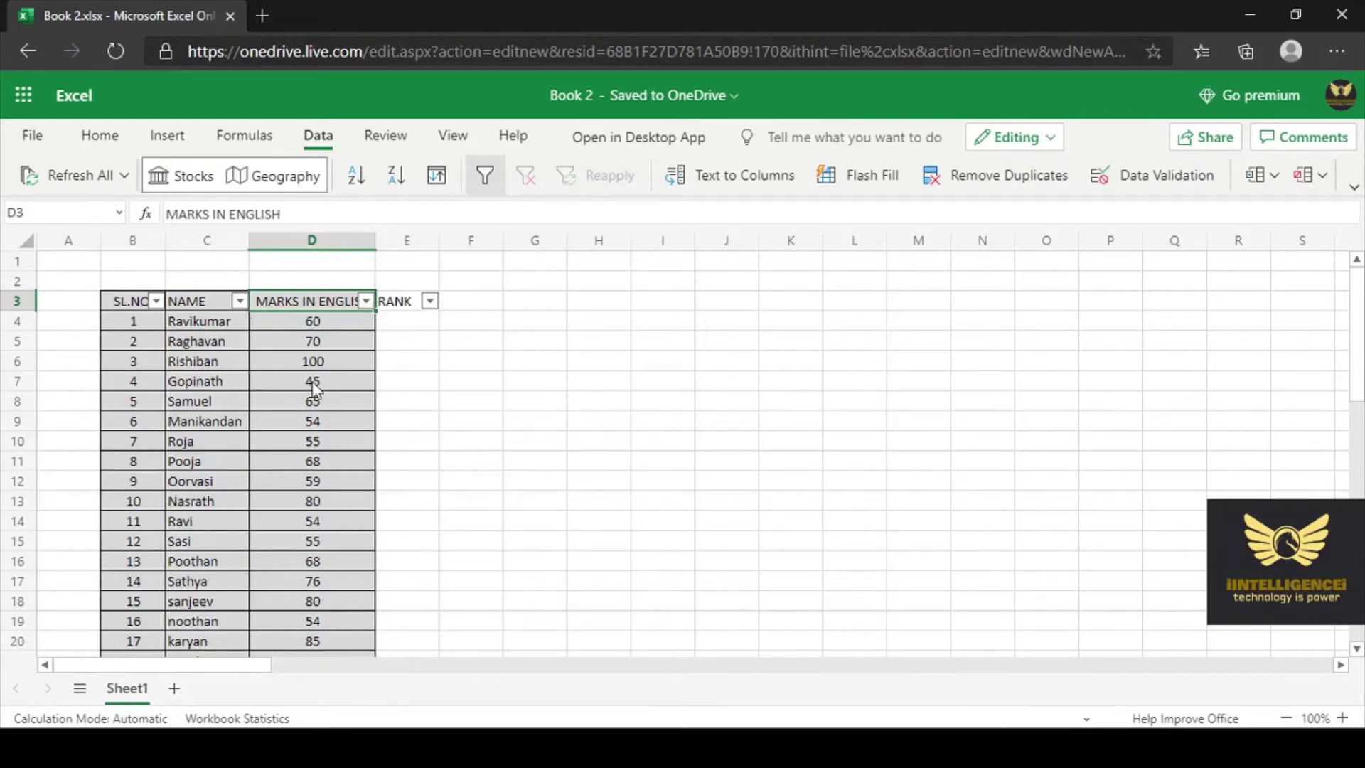
# Sort the table by MARKS IN ENGLISH in descending order and review the sorted rows down to the last student.
pyautogui.scroll(-7, 311, 437)
pyautogui.scroll(7, 311, 437)
pyautogui.scroll(-5, 318, 471)
pyautogui.scroll(5, 319, 489)
pyautogui.click(366, 301)
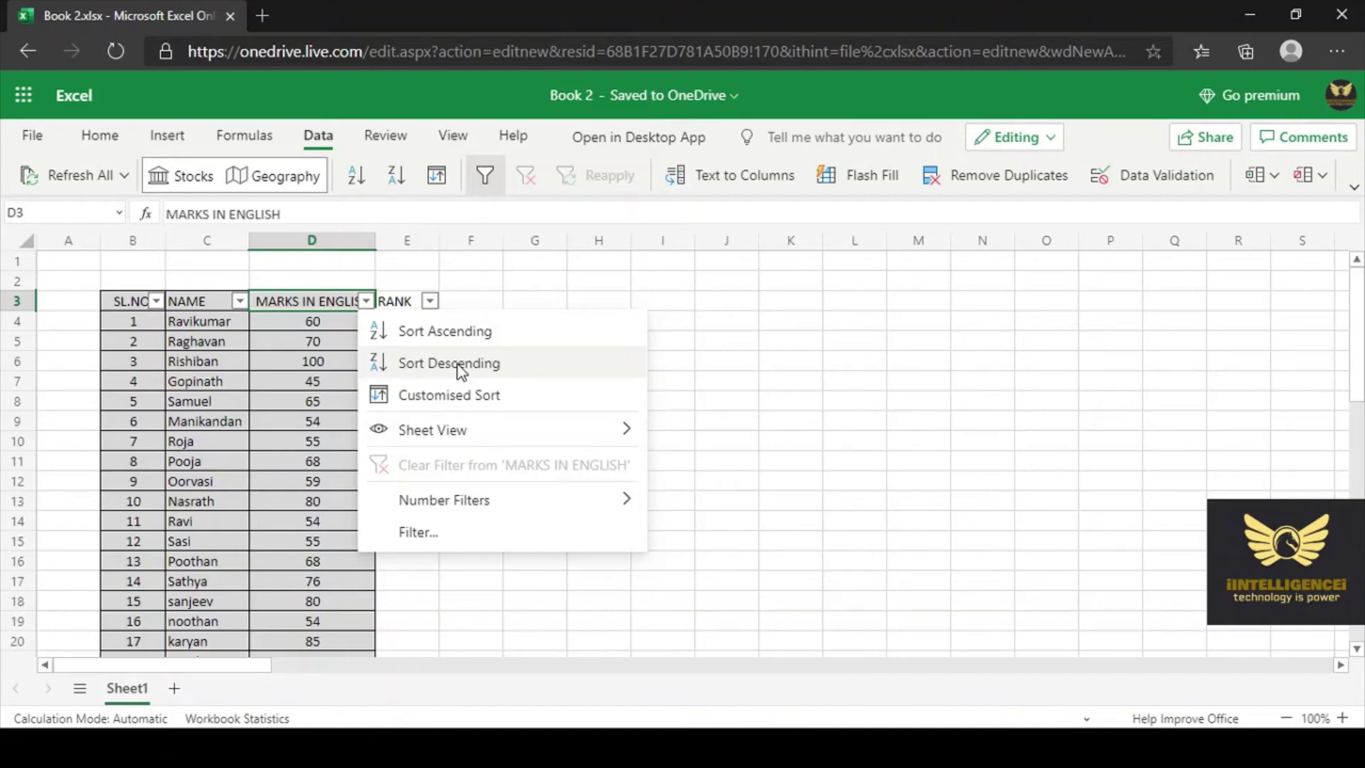
pyautogui.click(461, 368)
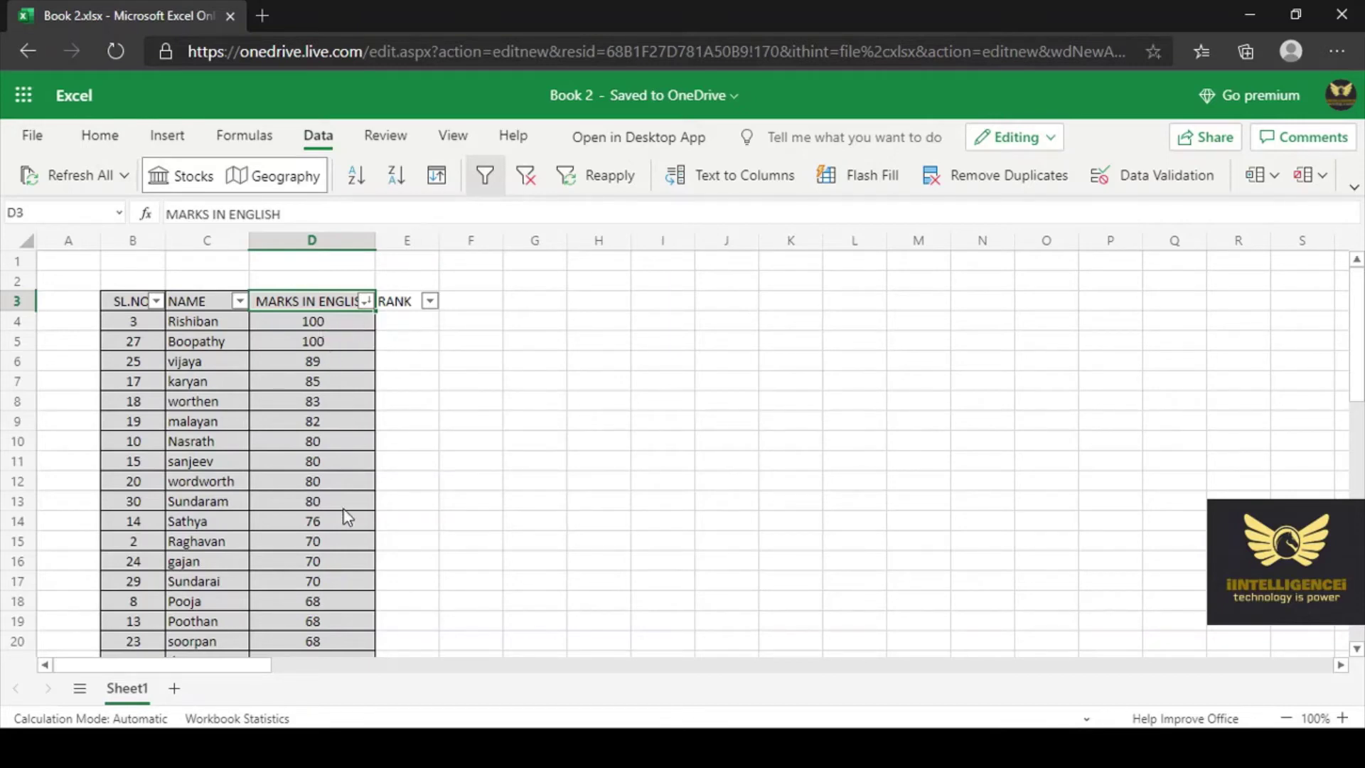
pyautogui.scroll(-3, 343, 519)
pyautogui.scroll(-3, 339, 521)
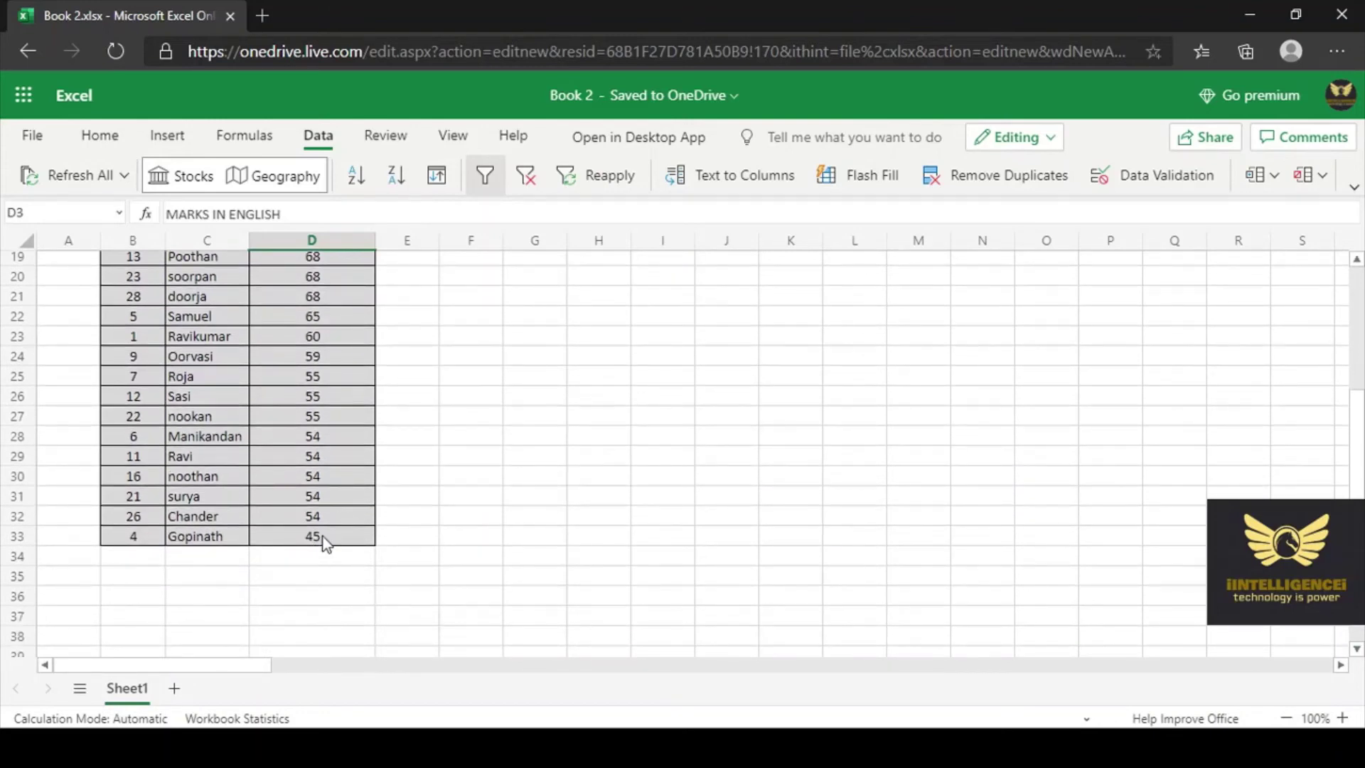
# Enter the ranks 1 and 2 in cells E4 and E5, beside the first two students of the sorted table.
pyautogui.scroll(6, 327, 542)
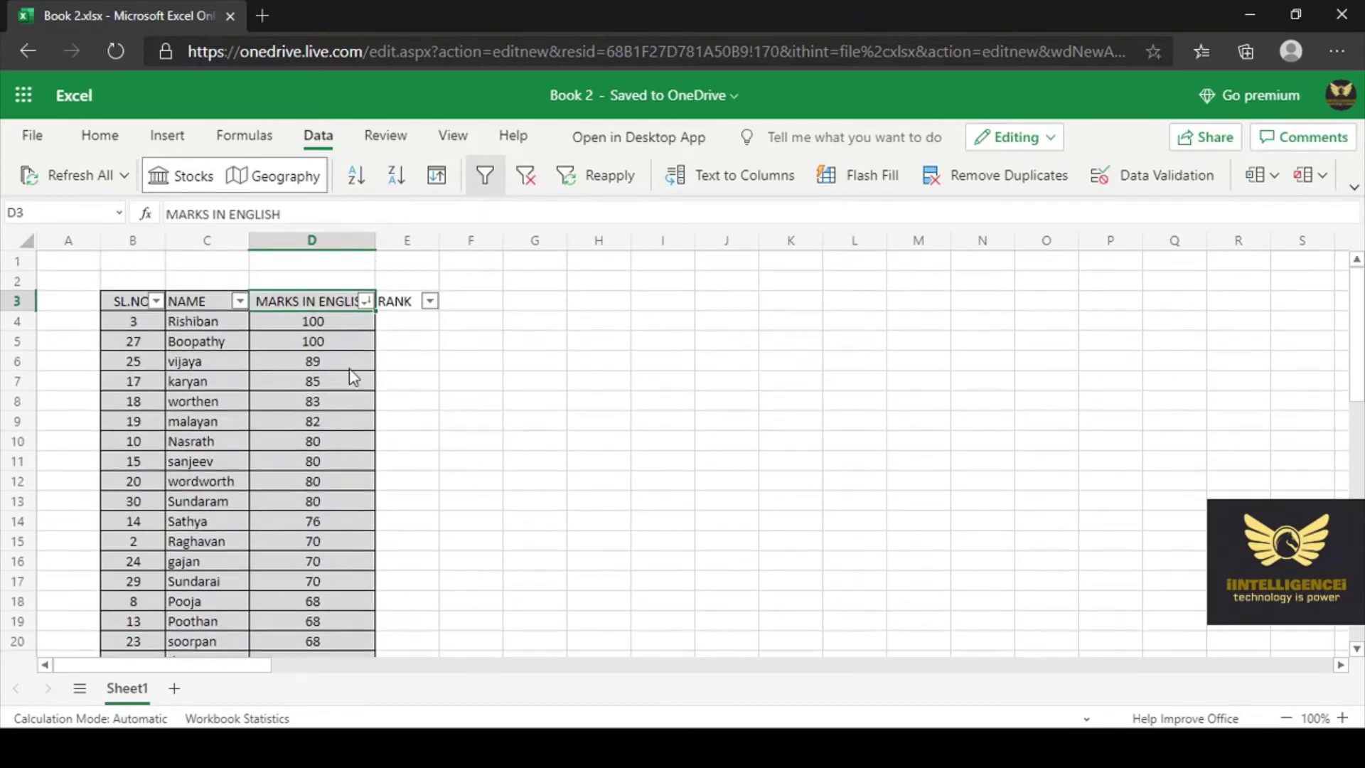
pyautogui.scroll(-6, 353, 433)
pyautogui.scroll(6, 354, 451)
pyautogui.scroll(-6, 354, 565)
pyautogui.scroll(6, 353, 568)
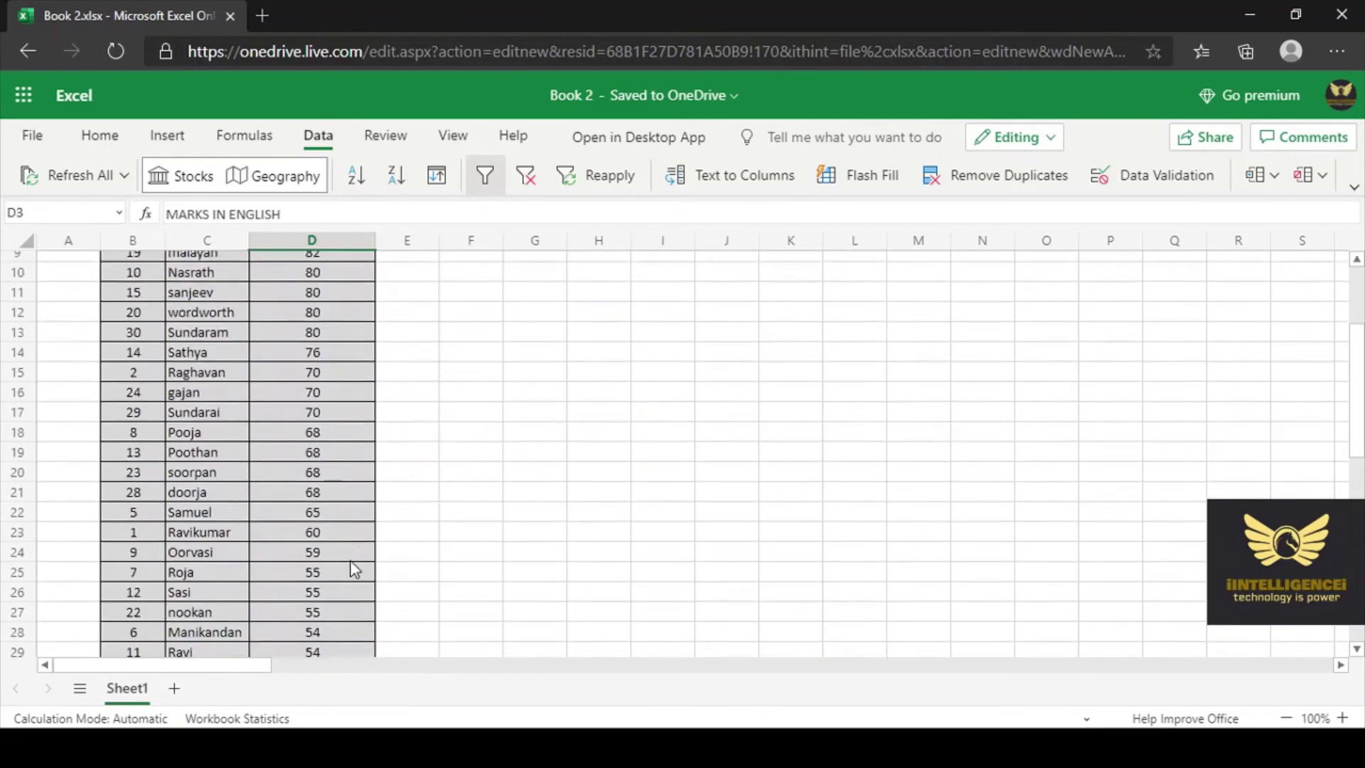
pyautogui.click(407, 322)
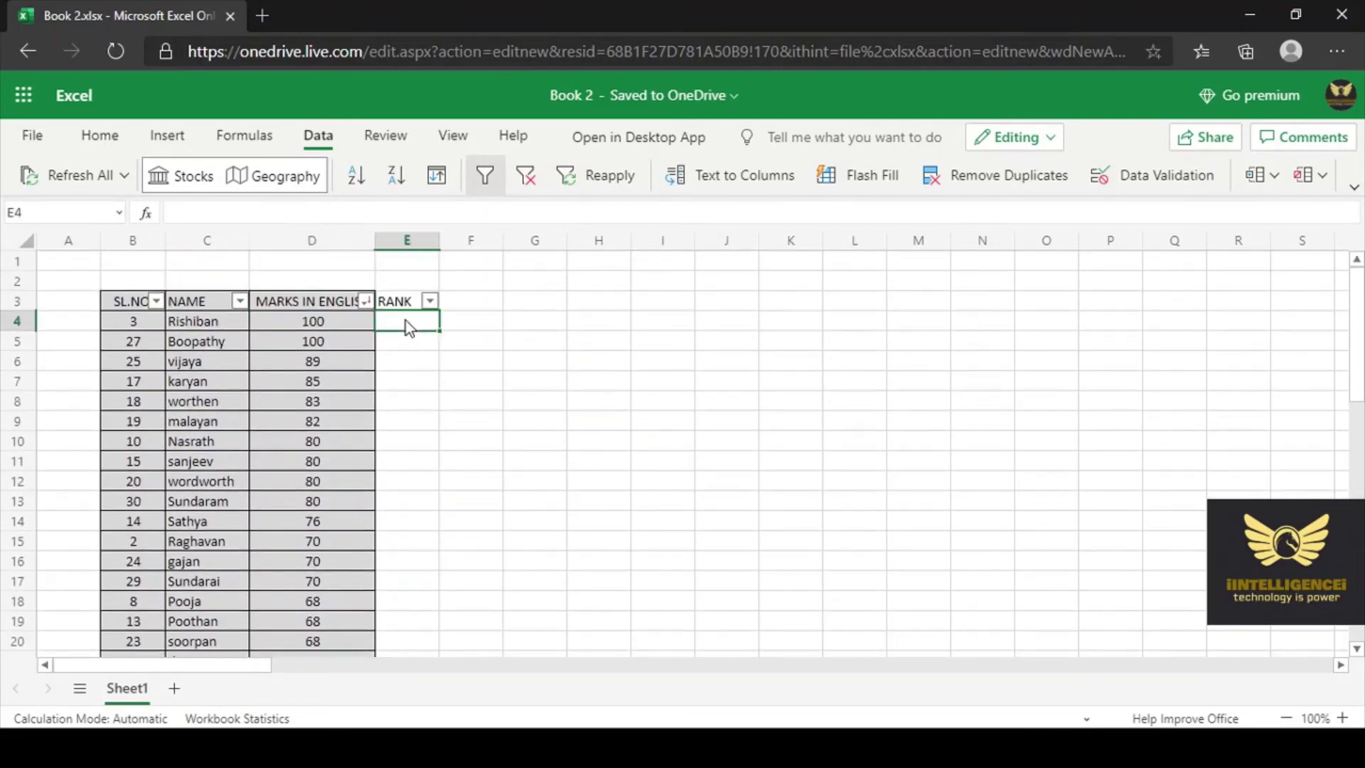
pyautogui.write('1')
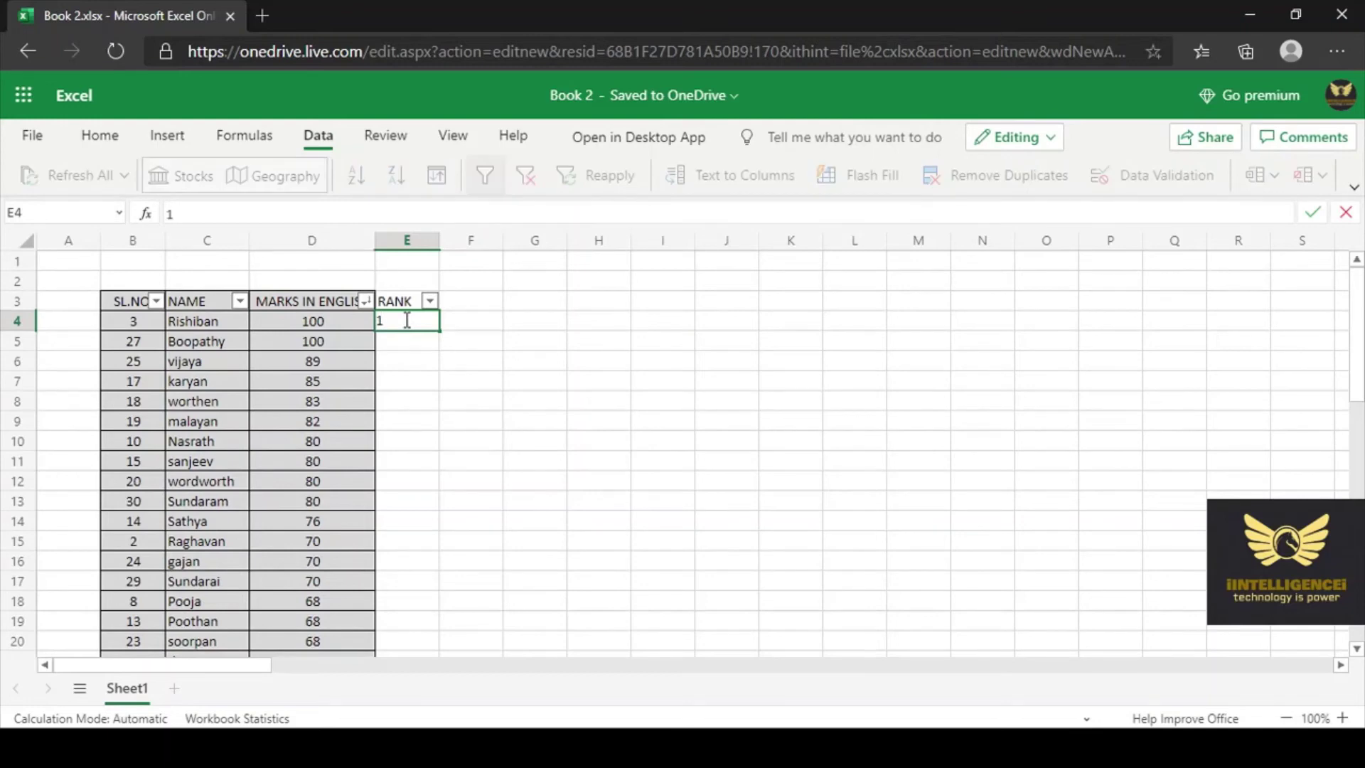
pyautogui.press('Return')
pyautogui.write('2')
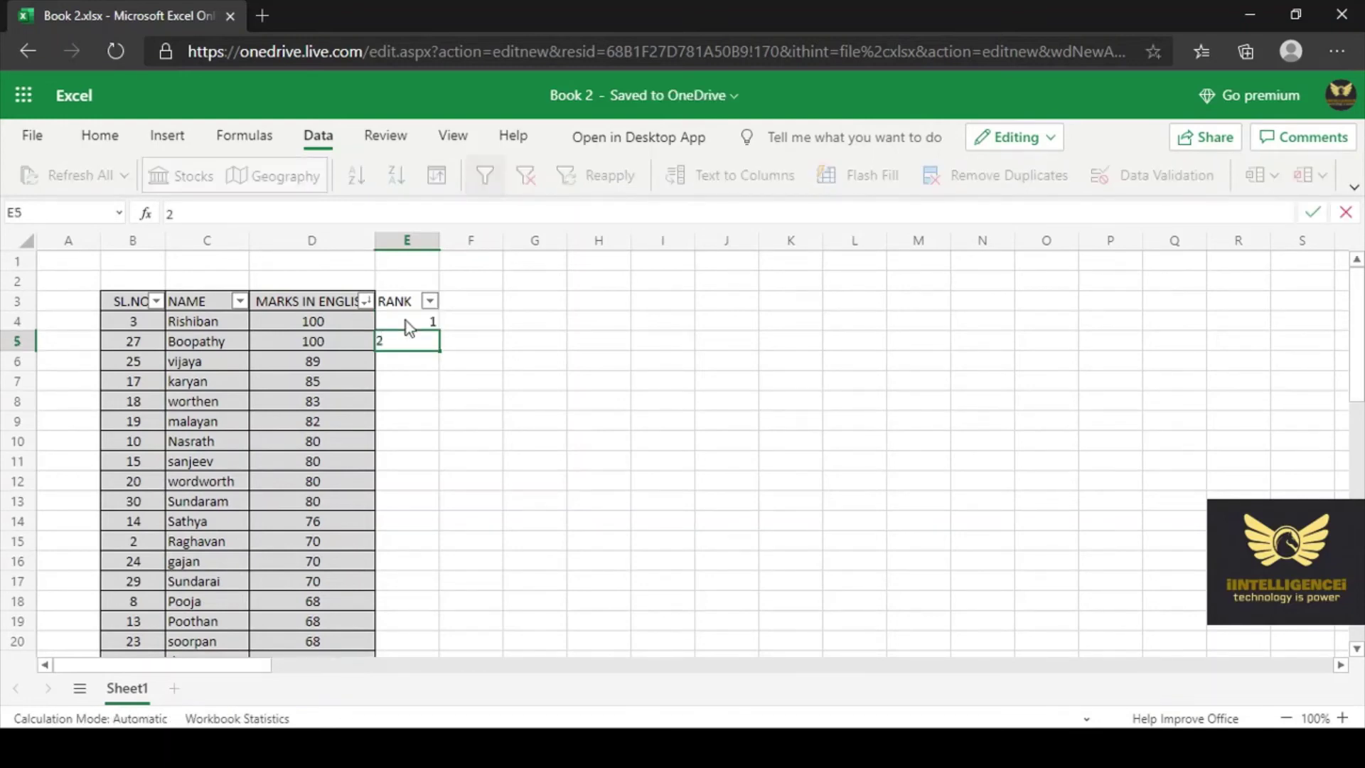
pyautogui.press('Return')
# Fill the rank series from E4:E5 down the RANK column to row 33 and check it against the sorted marks.
pyautogui.click(420, 323)
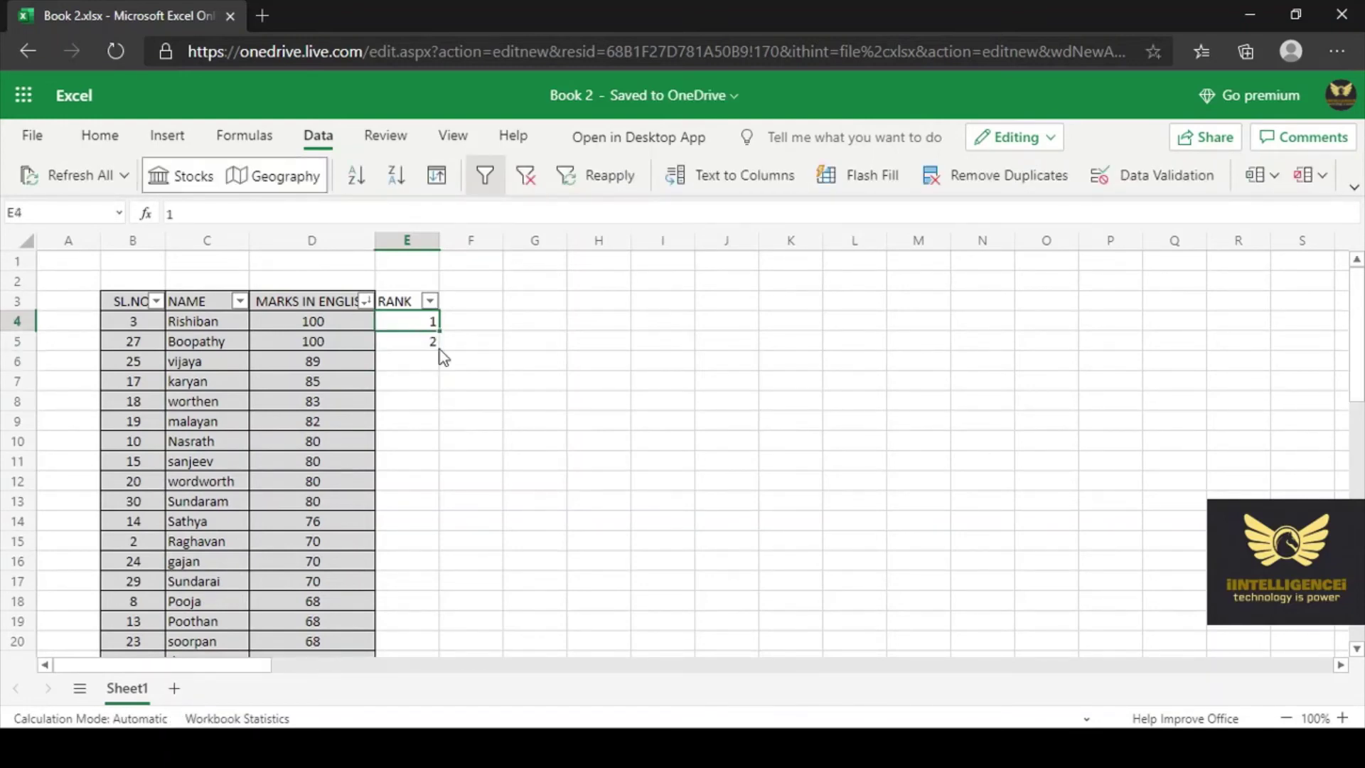
pyautogui.keyDown('shift'); pyautogui.click(438, 338); pyautogui.keyUp('shift')
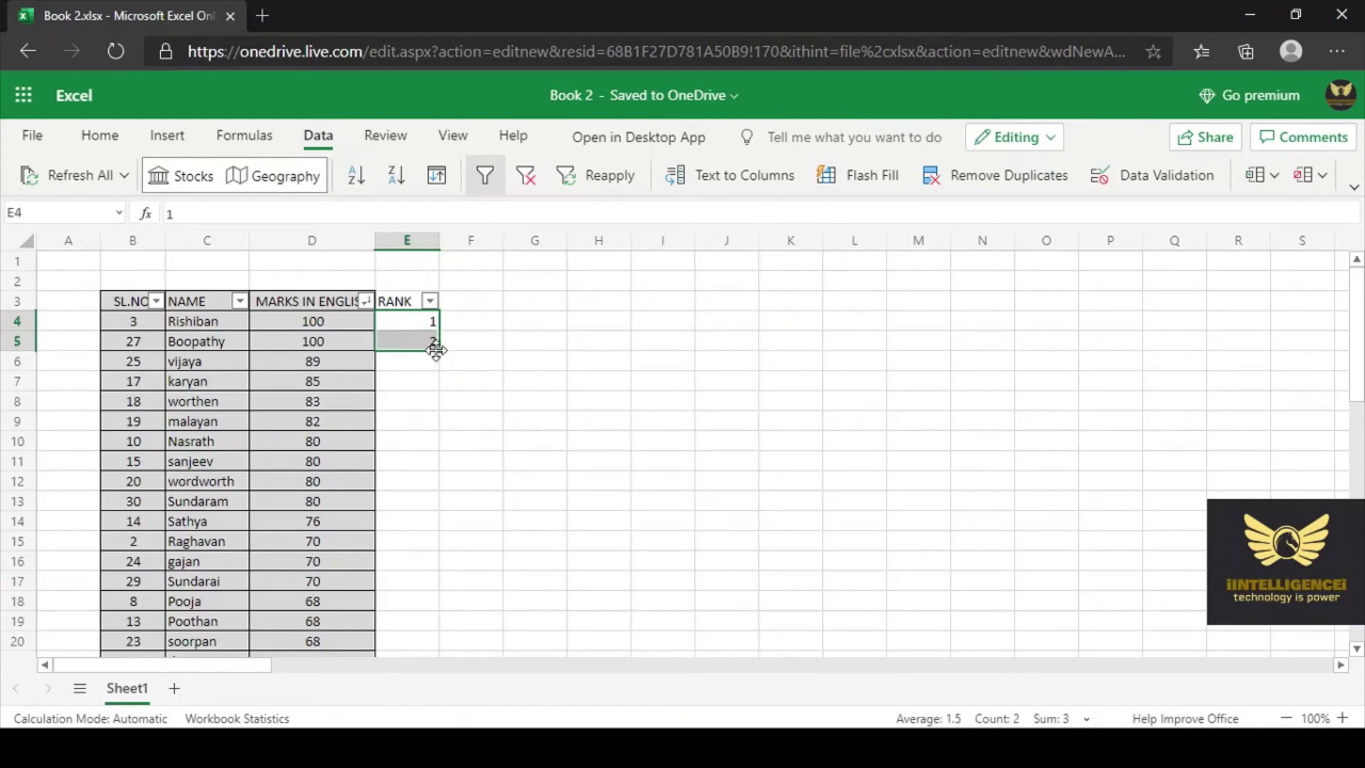
pyautogui.moveTo(439, 350)
pyautogui.mouseDown()
pyautogui.moveTo(445, 676)
pyautogui.moveTo(426, 478)
pyautogui.mouseUp()
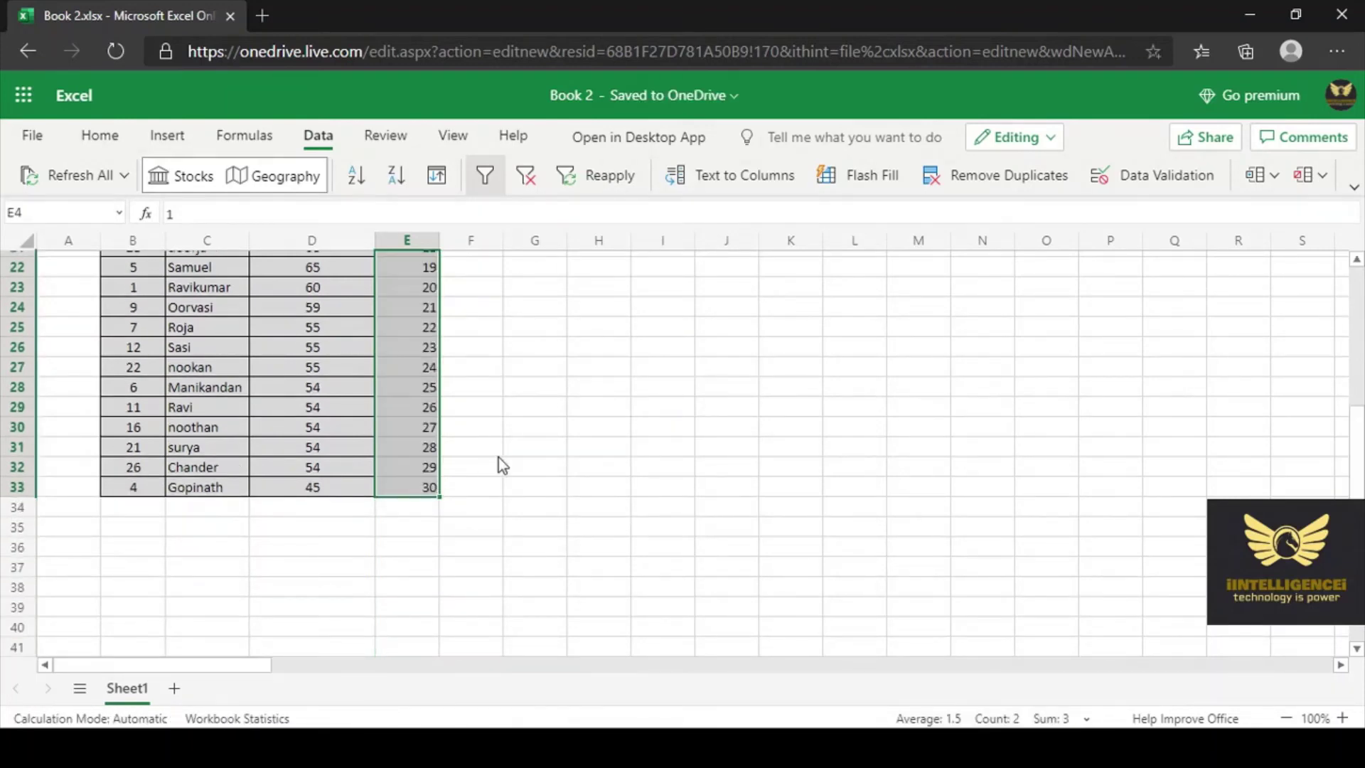
pyautogui.scroll(7, 500, 463)
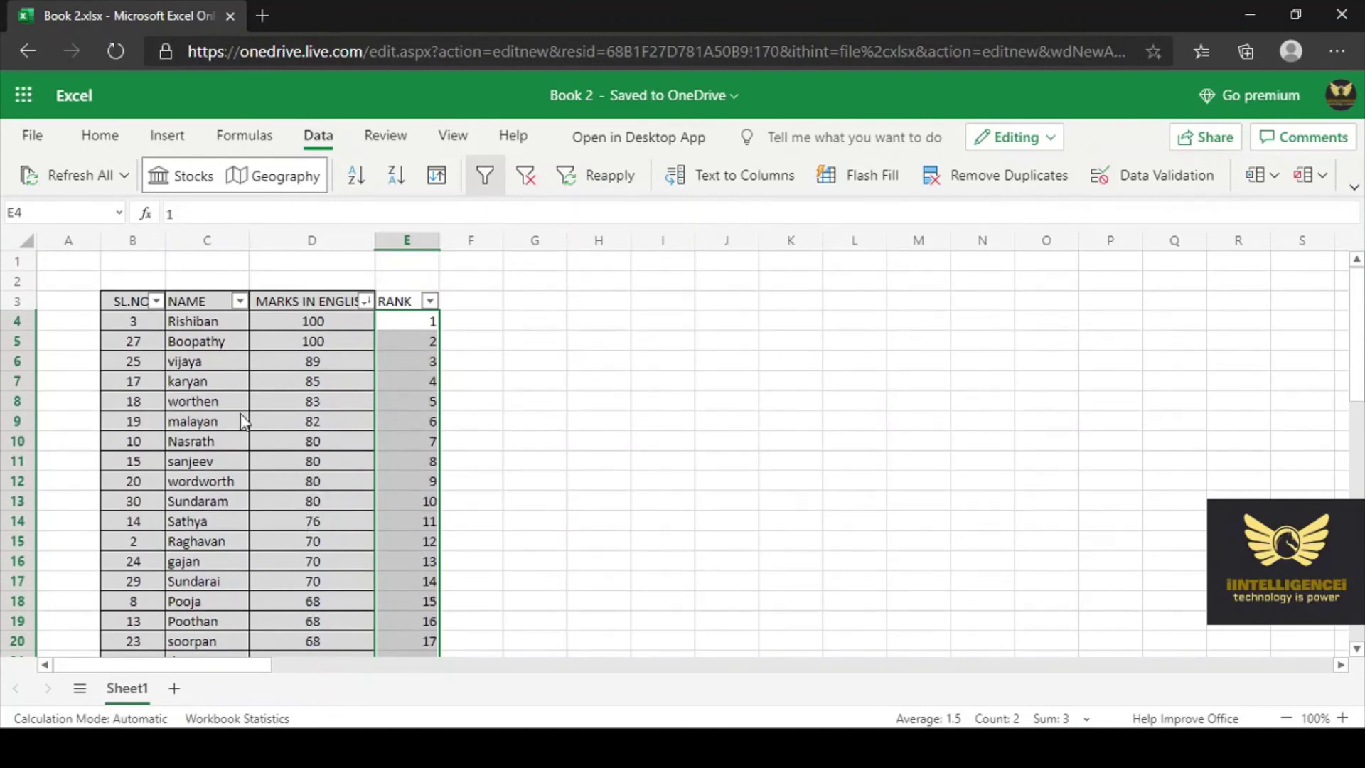
pyautogui.scroll(-6, 300, 517)
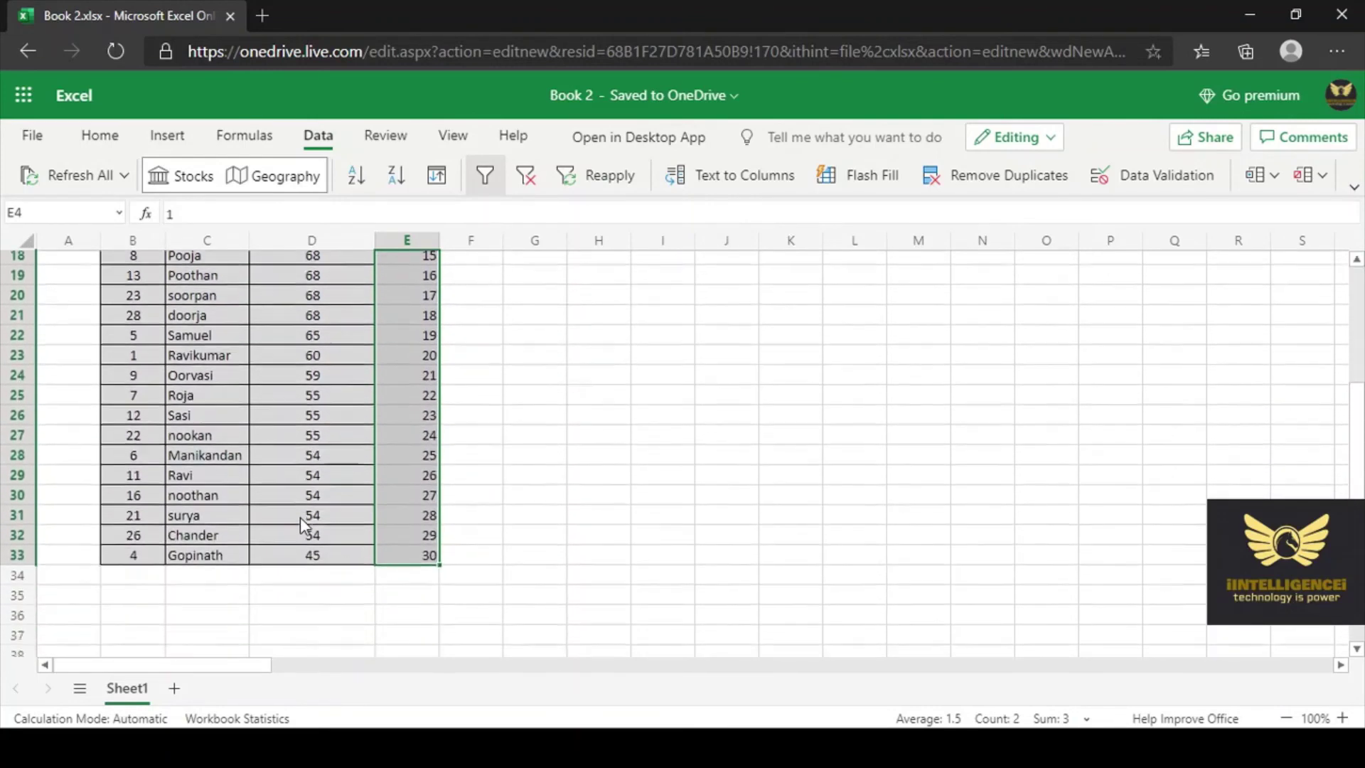
pyautogui.scroll(6, 300, 518)
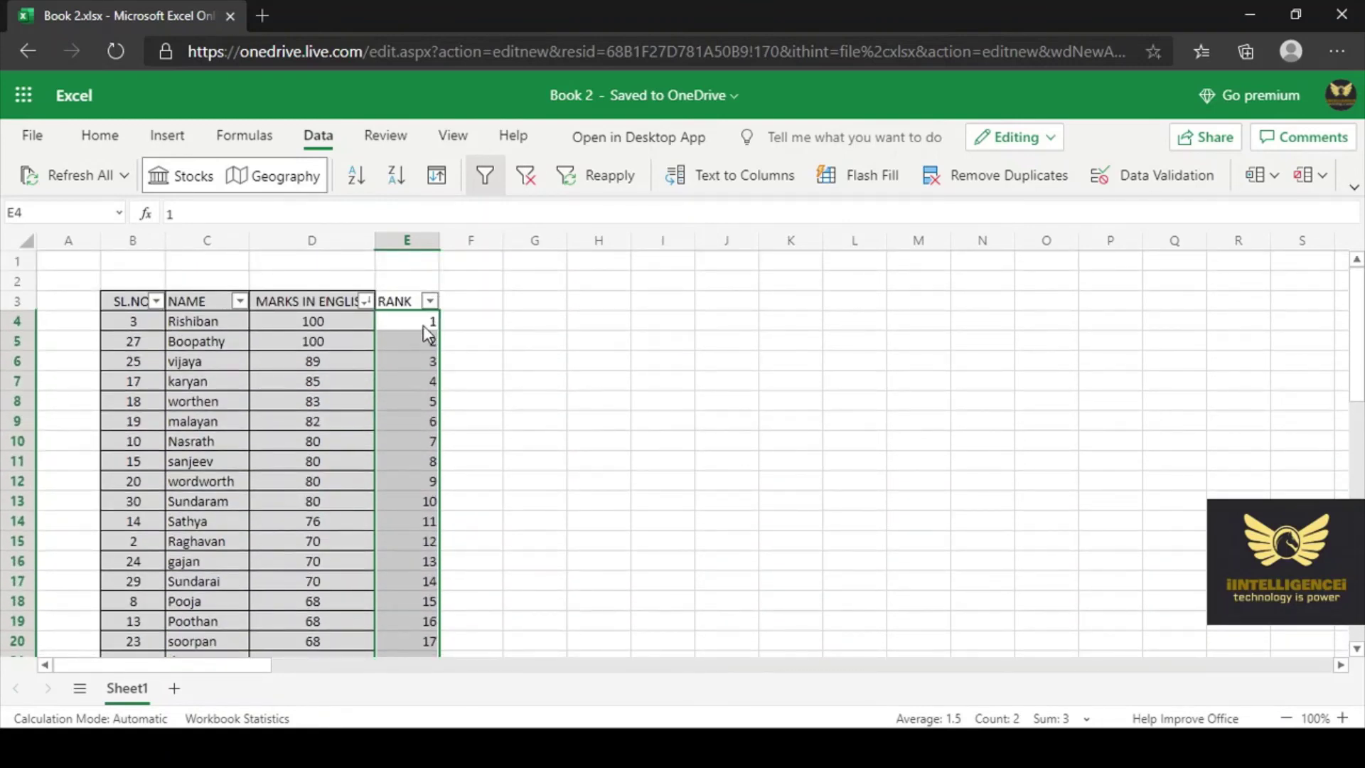
# Undo the rank fill and clear the remaining ranks below the RANK header.
pyautogui.hotkey('ctrl', 'z')
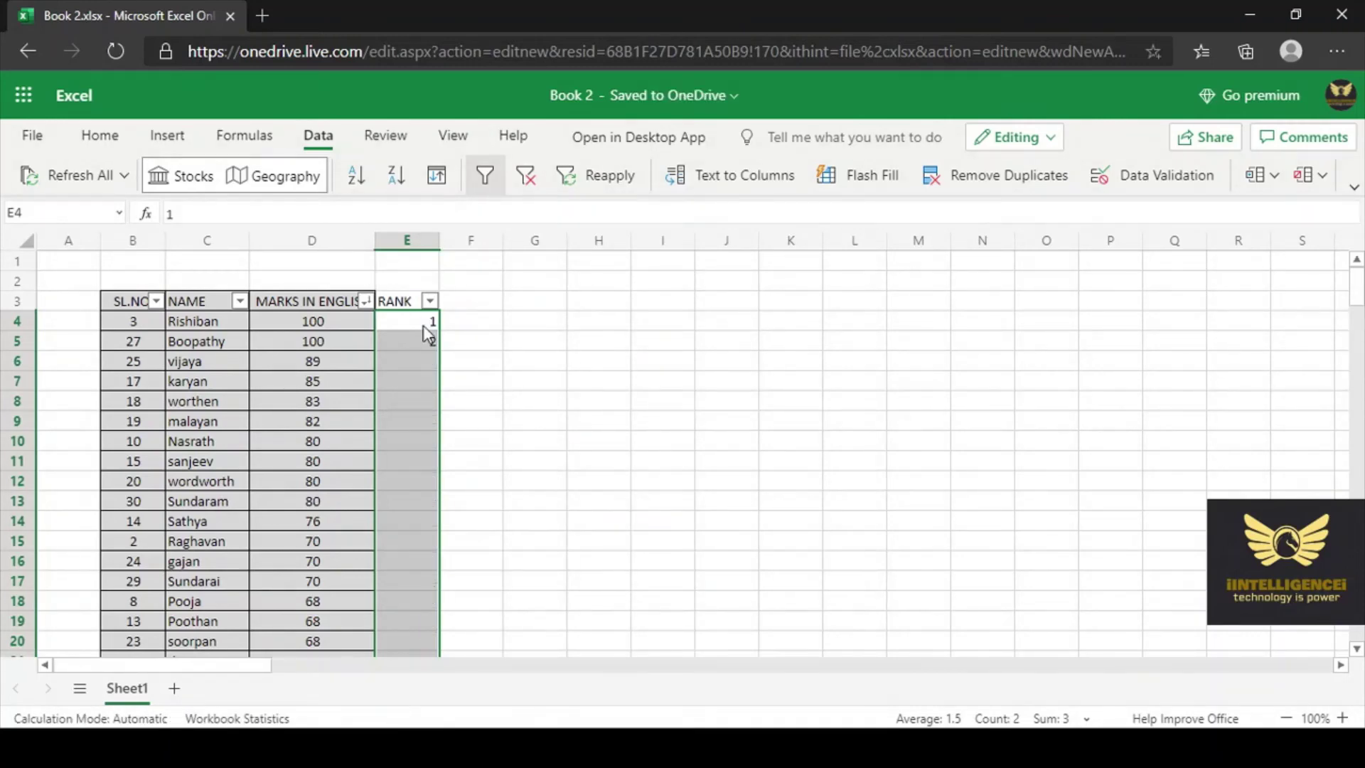
pyautogui.press('Delete')
pyautogui.click(530, 324)
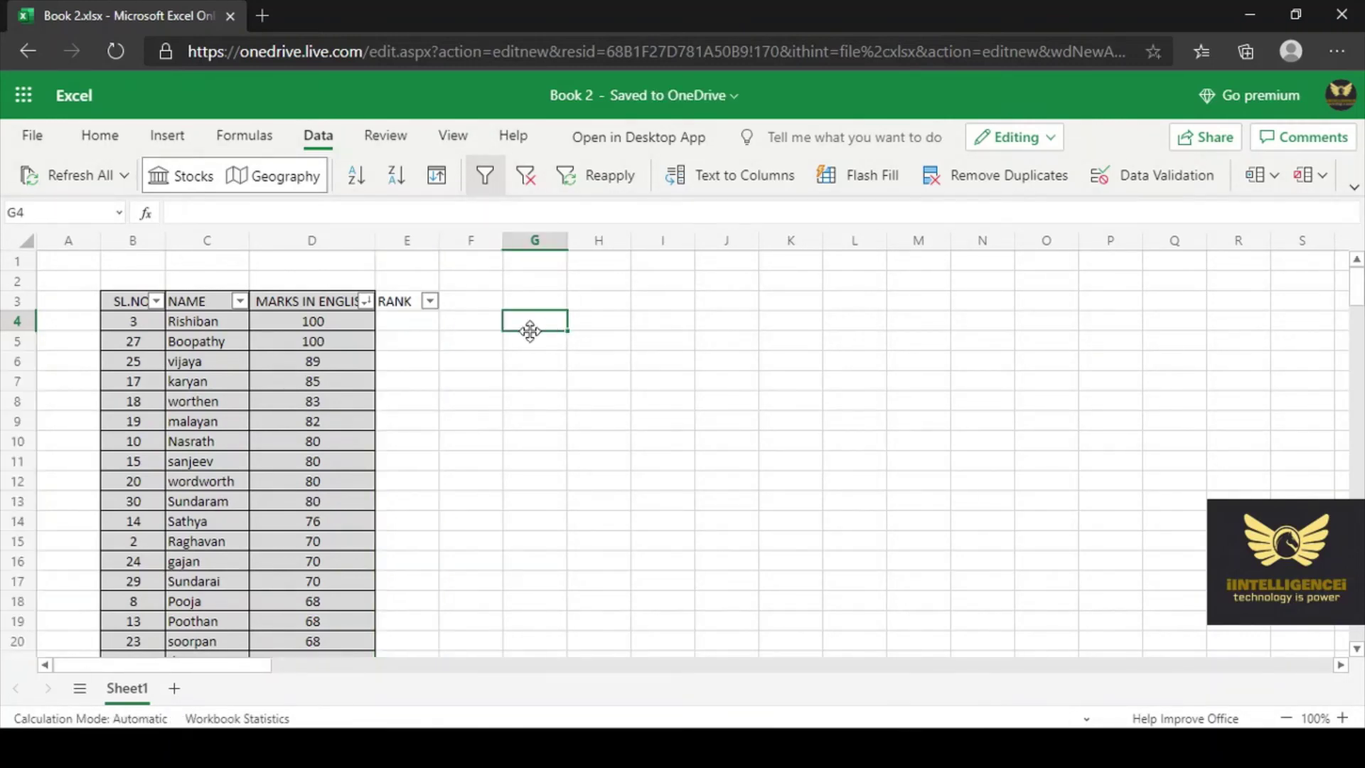
# Sort the table by MARKS IN ENGLISH in ascending order and review the rows from the first student to the last.
pyautogui.click(367, 303)
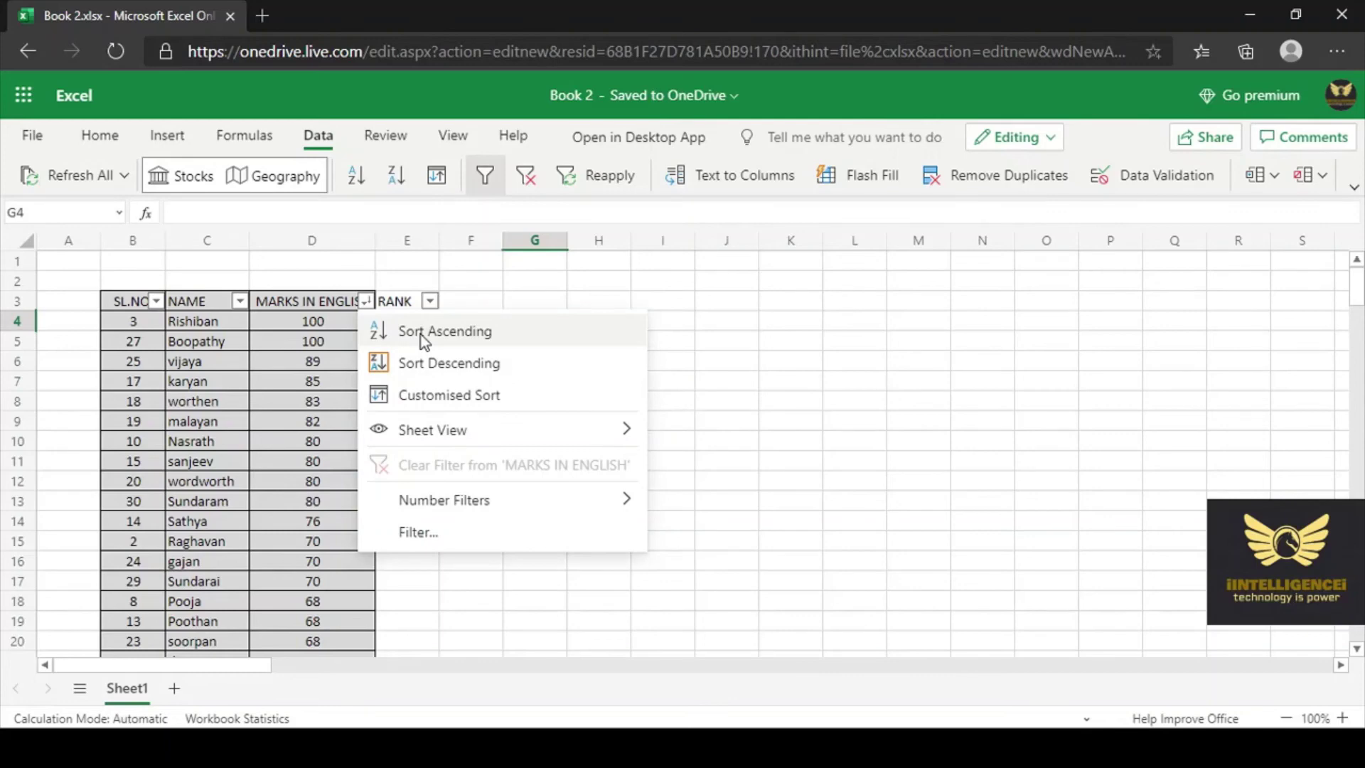
pyautogui.click(423, 337)
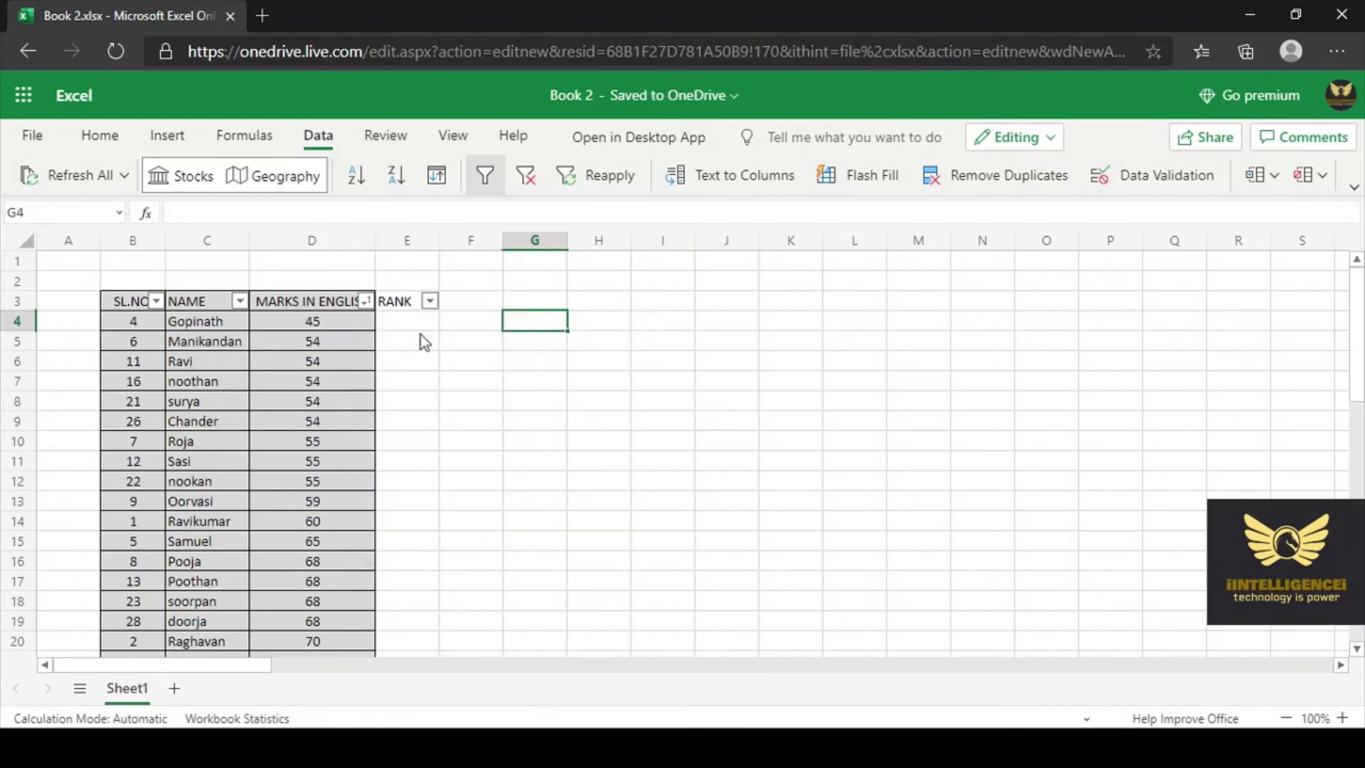
pyautogui.scroll(-6, 417, 337)
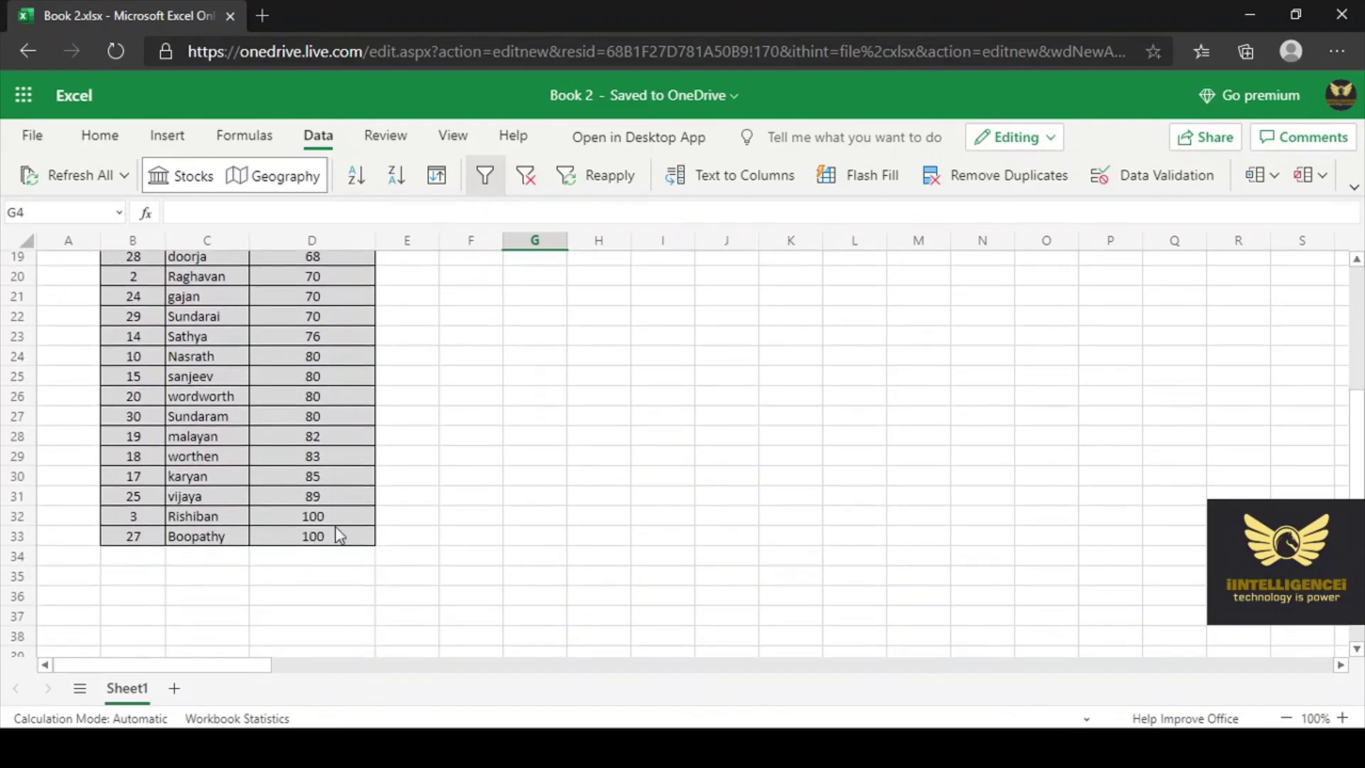
pyautogui.scroll(6, 400, 512)
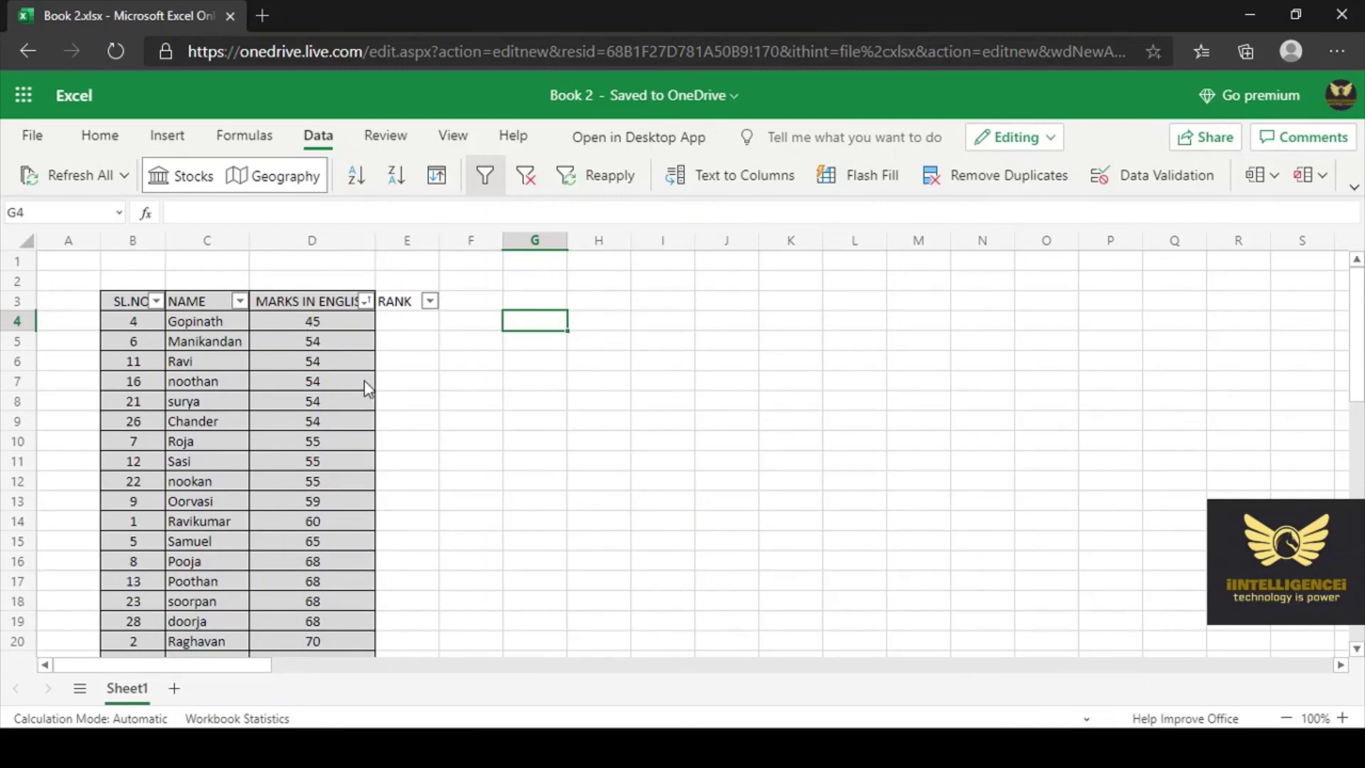
pyautogui.scroll(-7, 381, 402)
pyautogui.scroll(7, 386, 406)
pyautogui.scroll(-7, 394, 386)
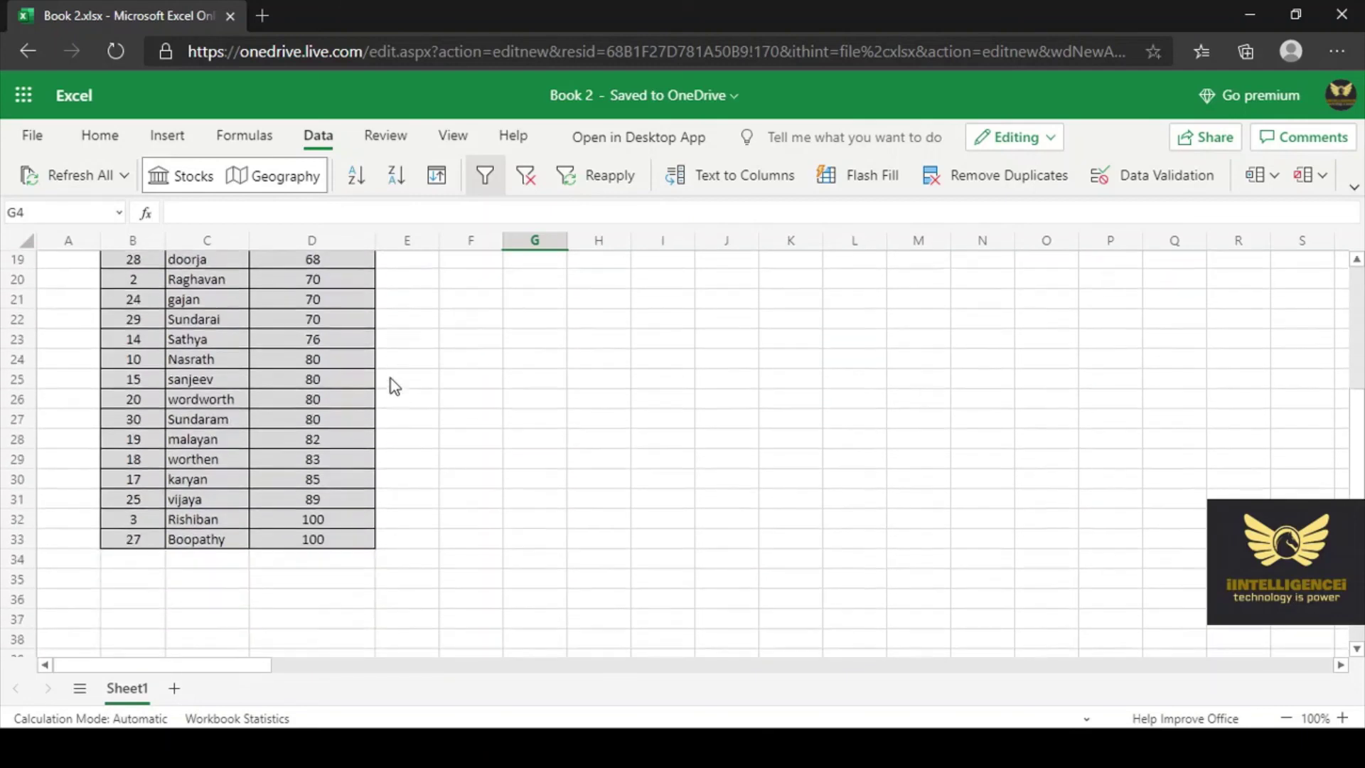
pyautogui.scroll(7, 394, 386)
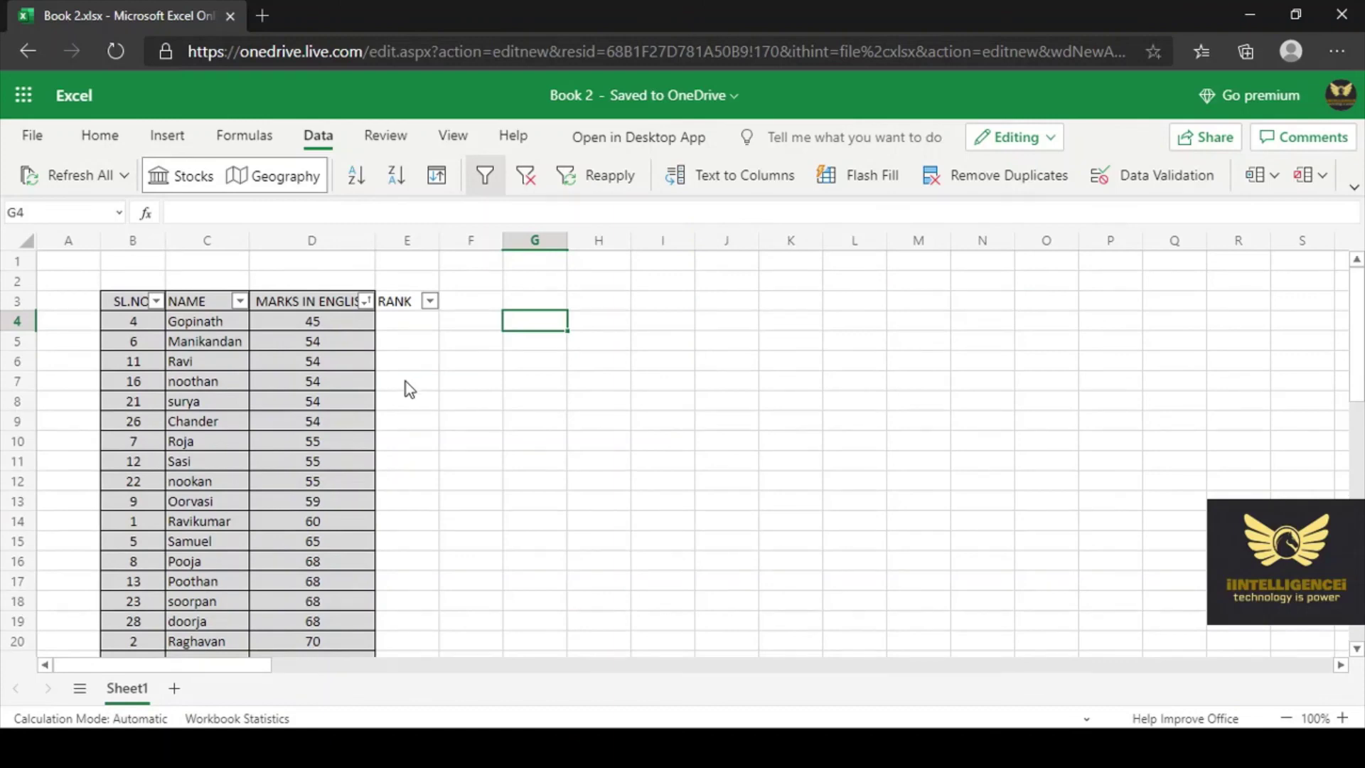
pyautogui.scroll(-7, 407, 381)
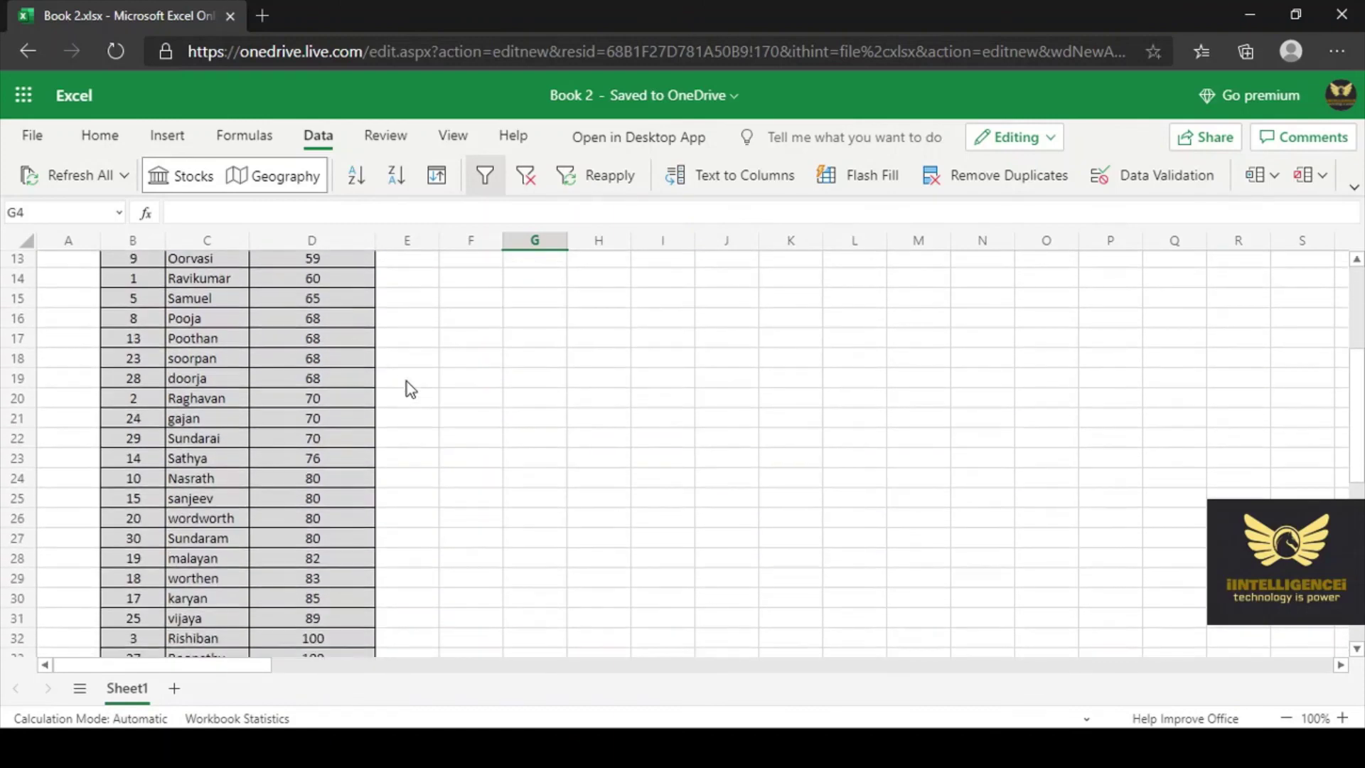
pyautogui.scroll(7, 407, 385)
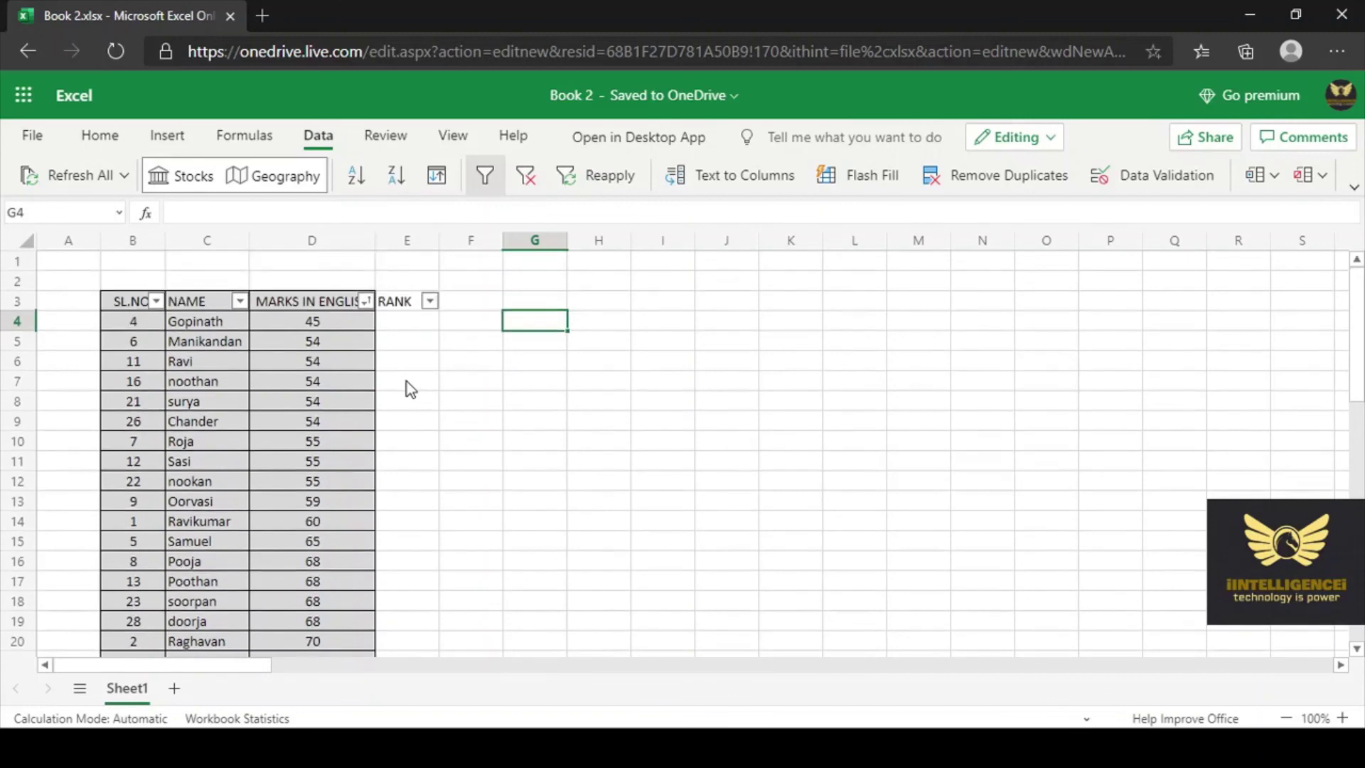